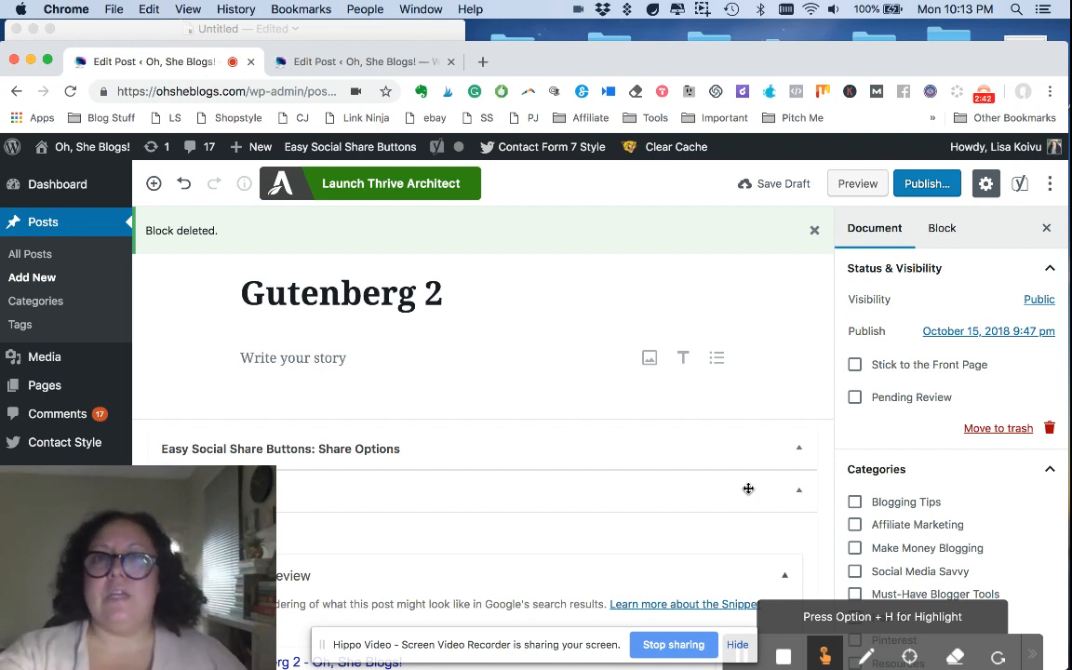
Step: Write two test paragraphs in the post body: "hi im here" and, below it, "asdfdalksdfja;"
{"action": "left_click", "coordinate": [325, 357]}
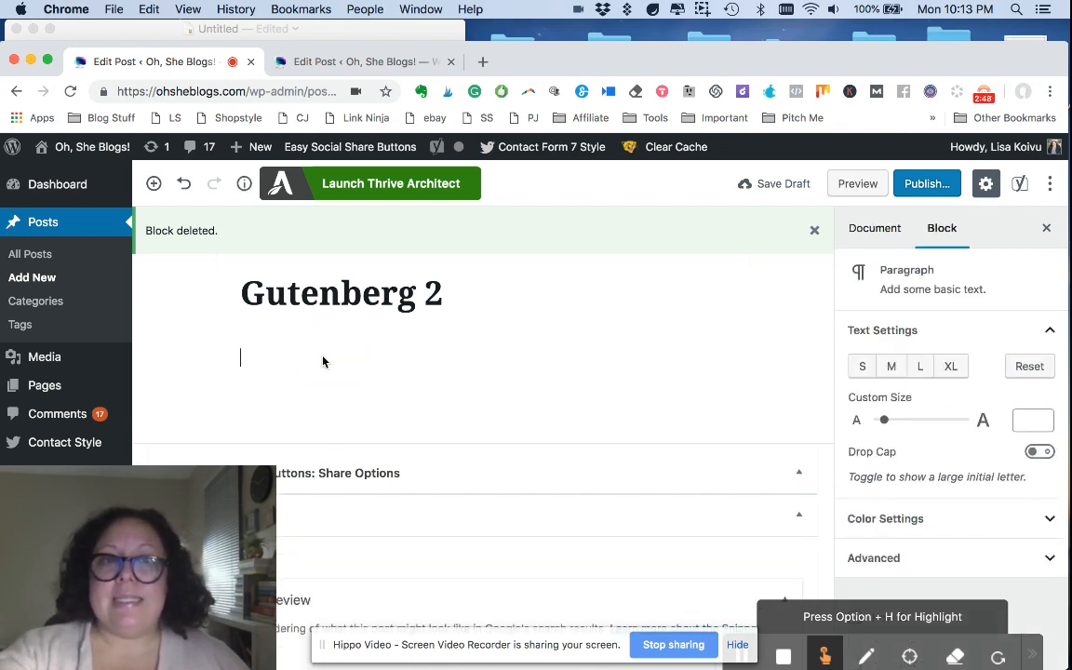
{"action": "type", "text": "hi im here"}
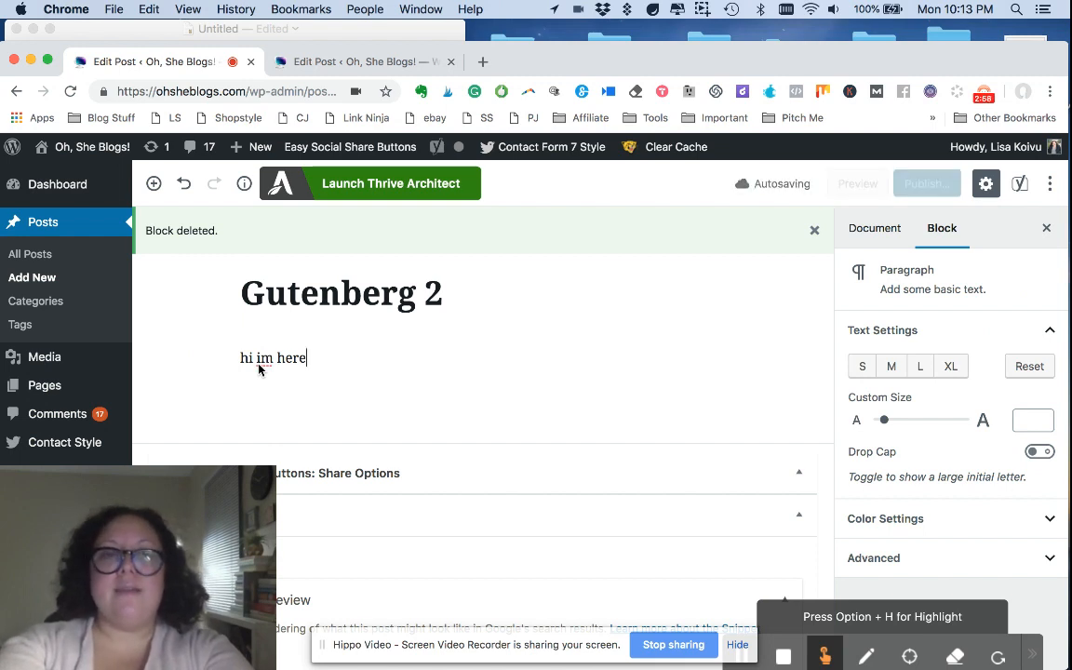
{"action": "key", "text": "Return"}
{"action": "type", "text": "asdfdalksdfja;"}
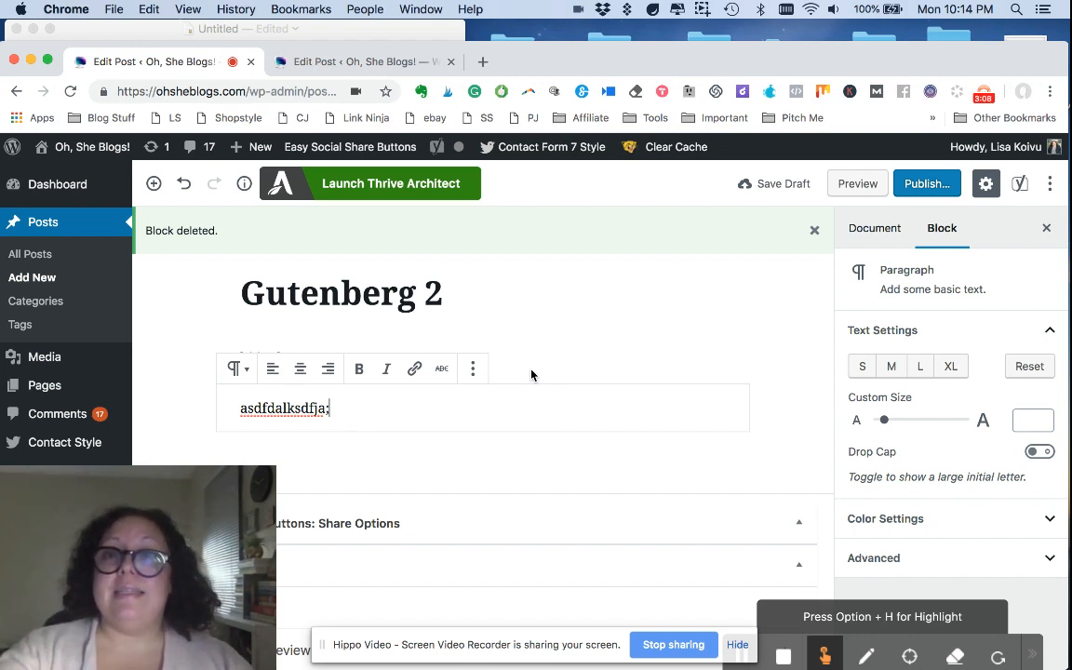
Step: Remove the second paragraph block and clear the text "hi im here" from the first paragraph
{"action": "left_click", "coordinate": [481, 376]}
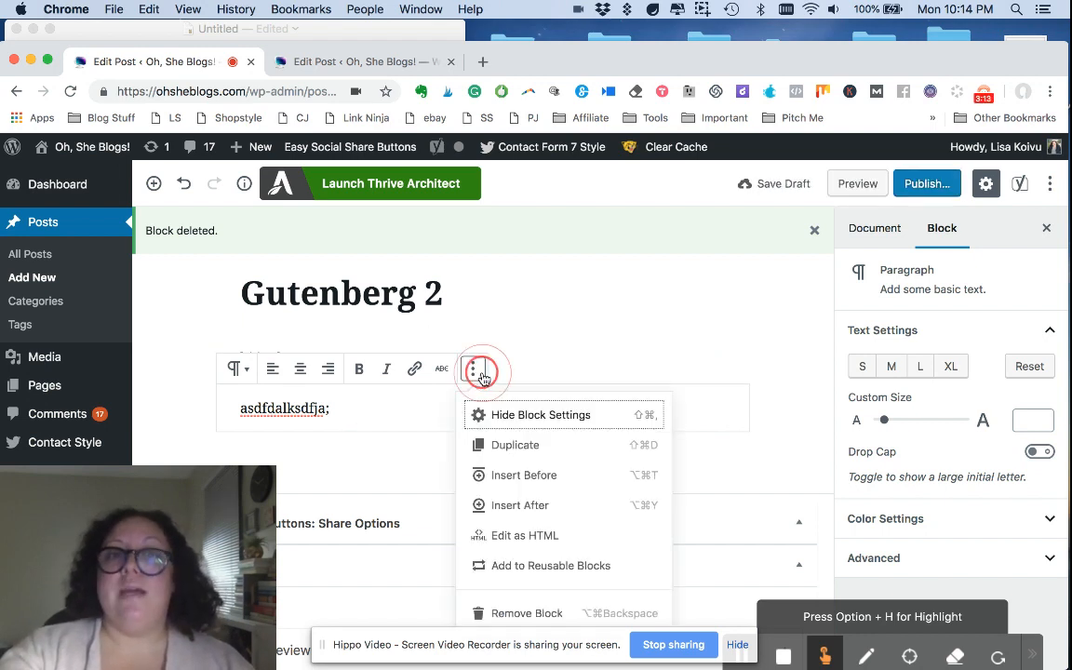
{"action": "left_click", "coordinate": [527, 614]}
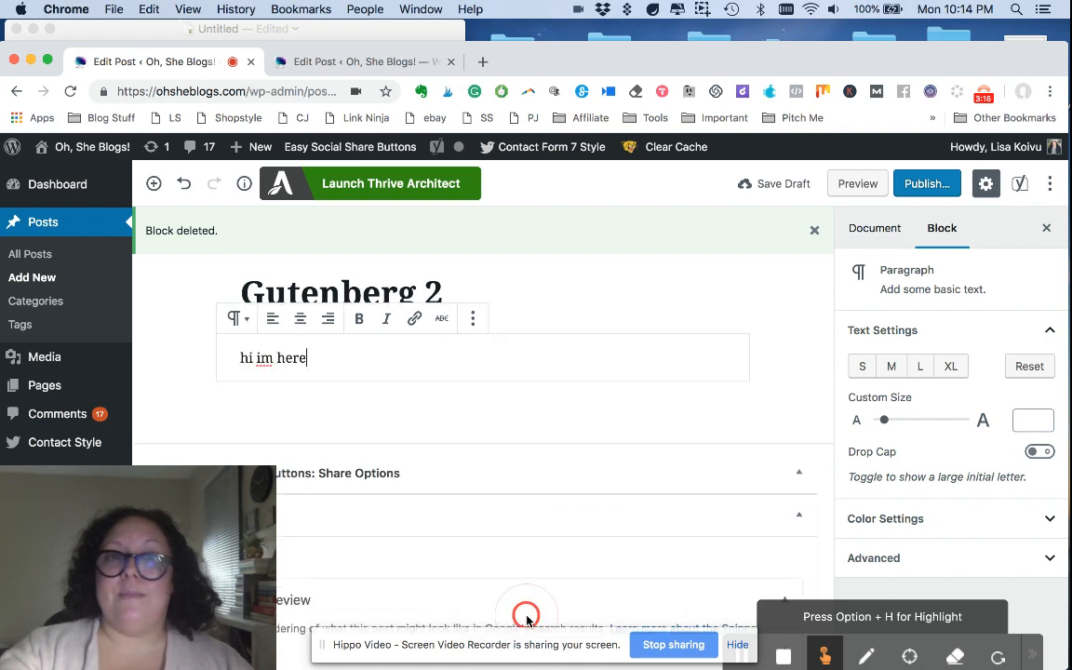
{"action": "left_click", "coordinate": [281, 364]}
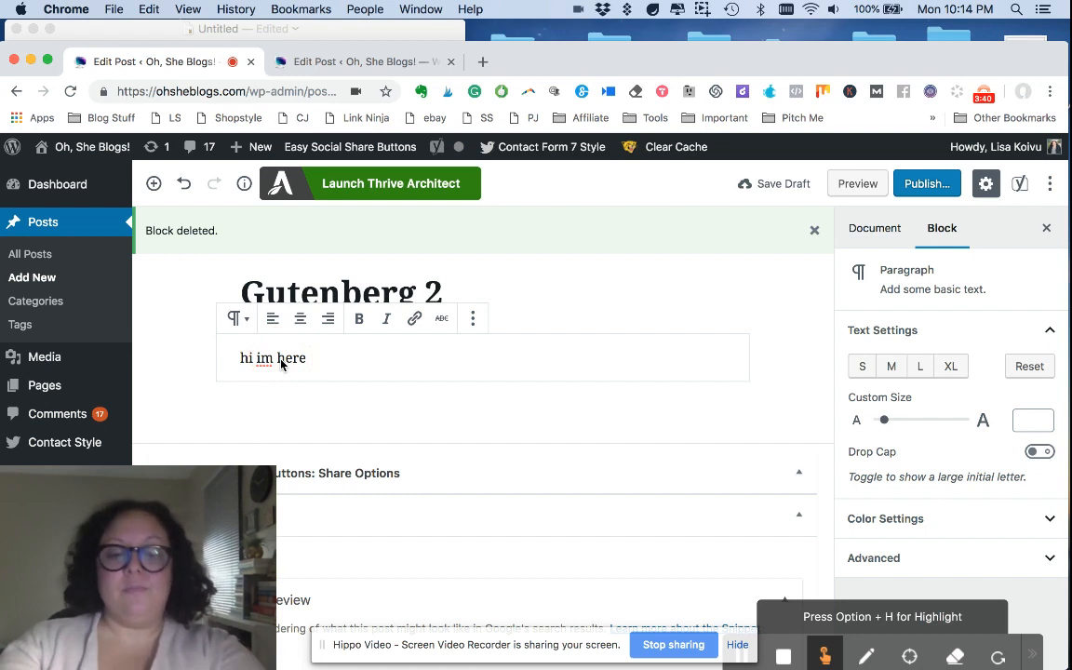
{"action": "left_click", "coordinate": [300, 361]}
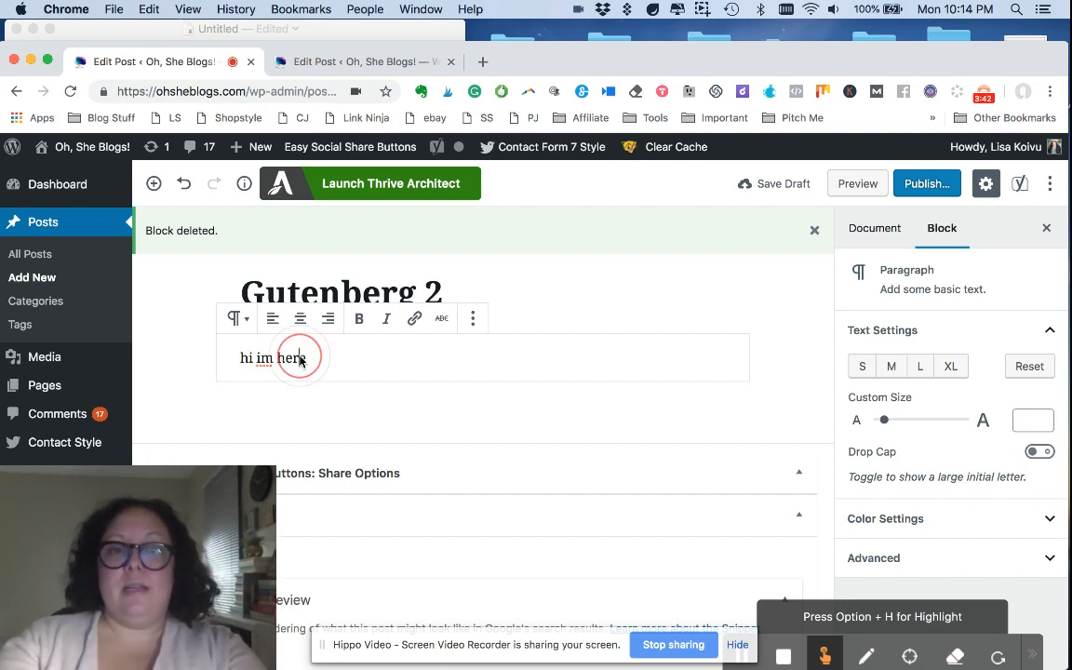
{"action": "left_click", "coordinate": [319, 363]}
{"action": "key", "text": "super+a"}
{"action": "key", "text": "BackSpace"}
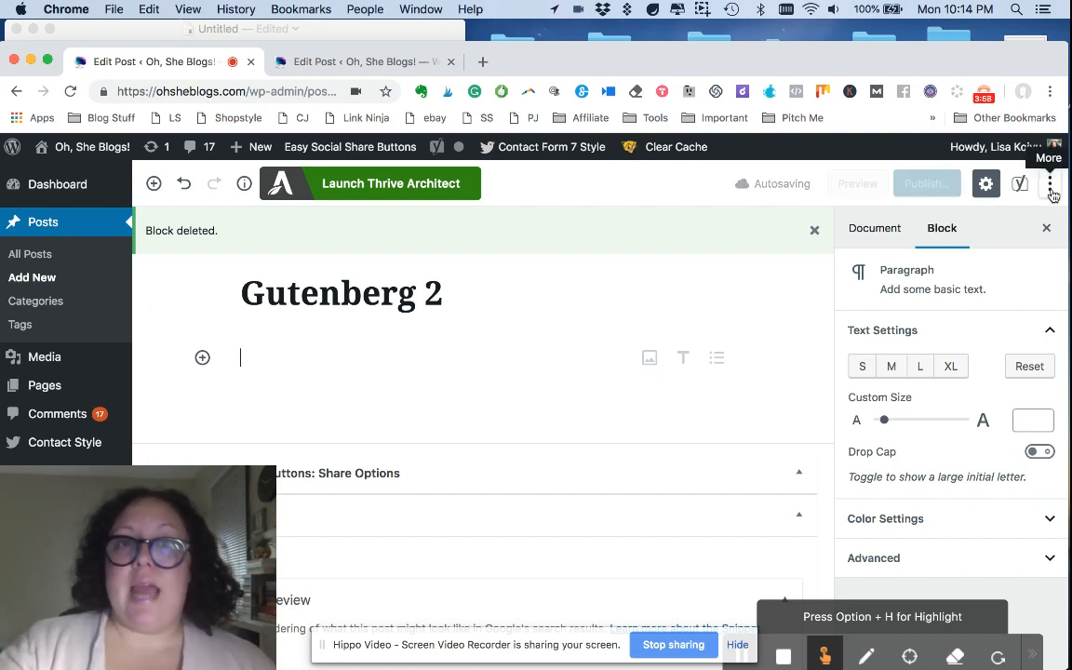
Step: Switch the post to the Code Editor and copy the whole affiliate disclosure code from the untitled TextEdit document
{"action": "left_click", "coordinate": [1051, 191]}
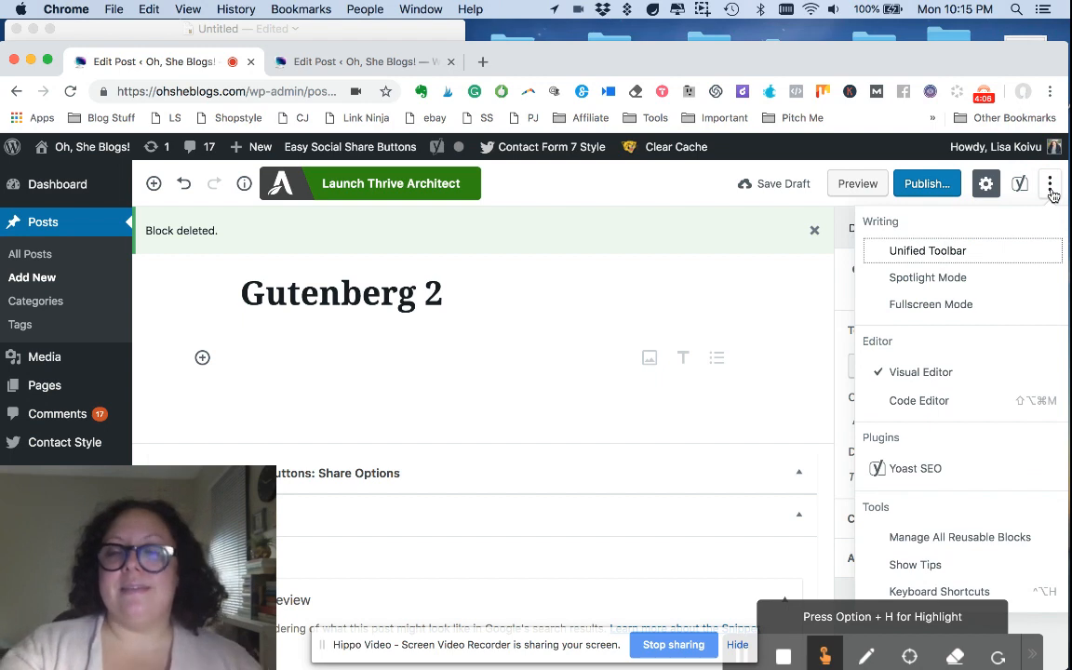
{"action": "left_click", "coordinate": [927, 401]}
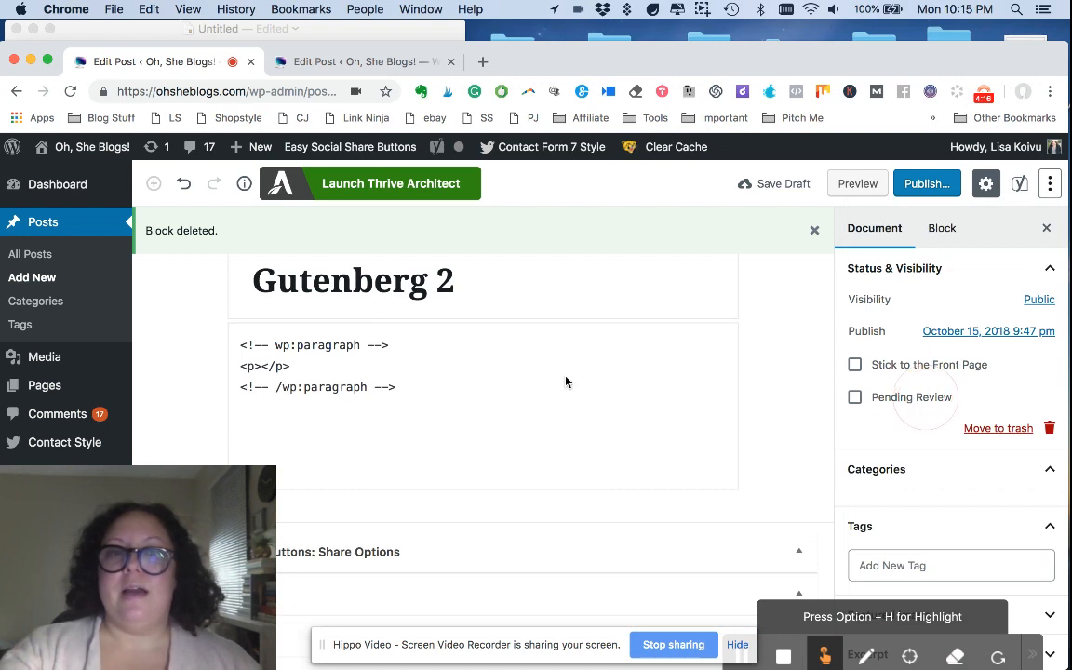
{"action": "left_click", "coordinate": [305, 35]}
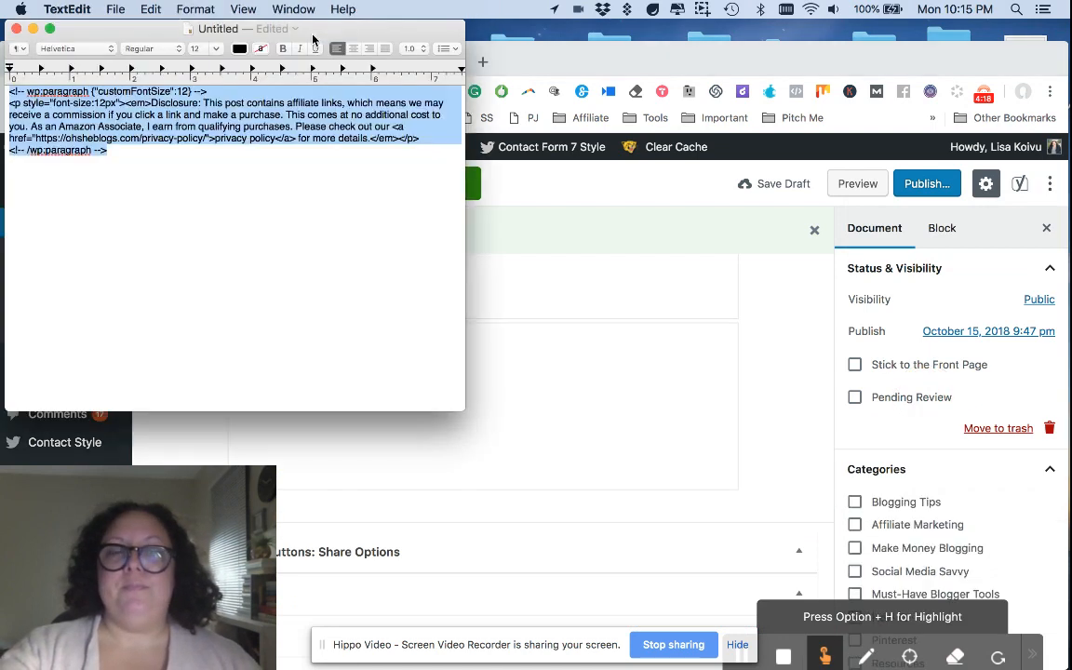
{"action": "double_click", "coordinate": [266, 124]}
{"action": "key", "text": "super+a"}
{"action": "key", "text": "super+c"}
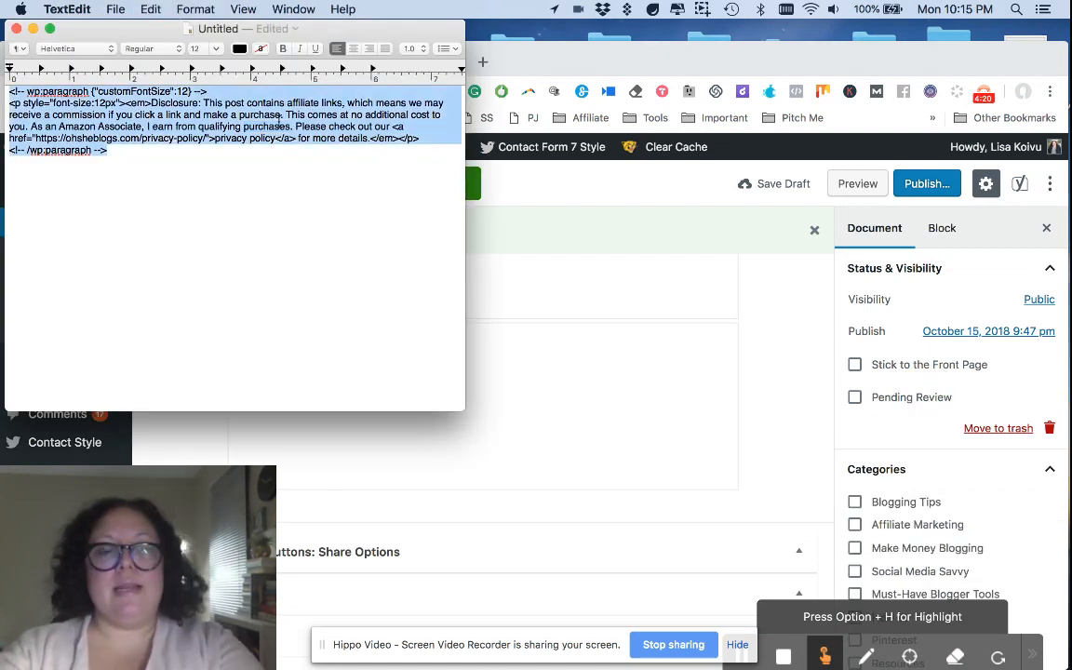
Step: Back in Chrome, replace all of the post's code with the copied disclosure code and return to the Visual Editor
{"action": "left_click", "coordinate": [540, 284]}
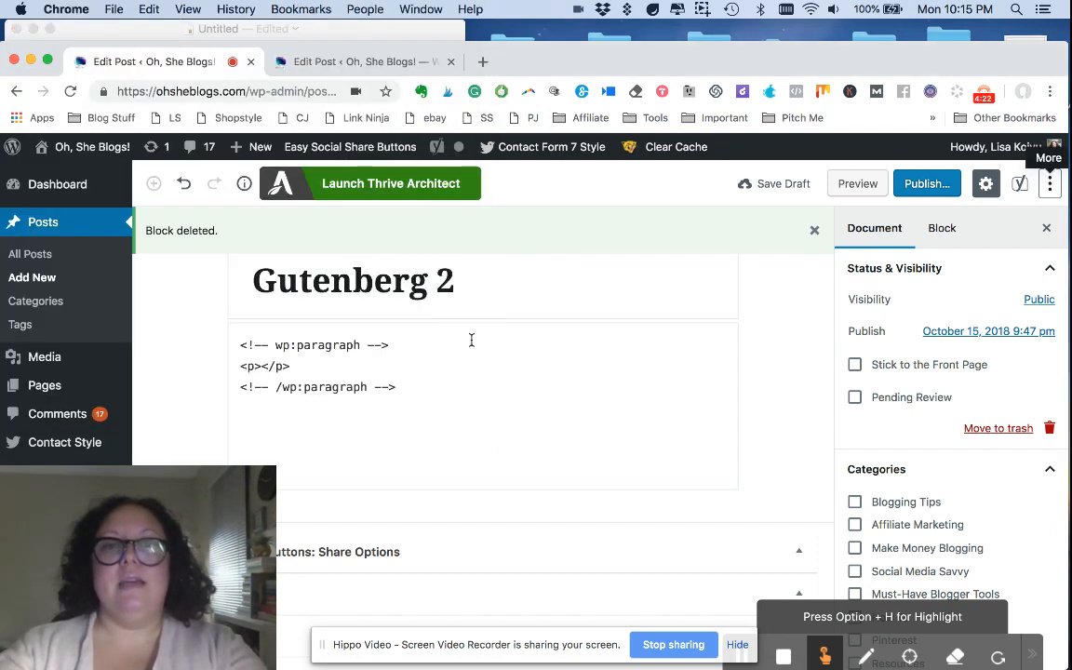
{"action": "left_click", "coordinate": [422, 385]}
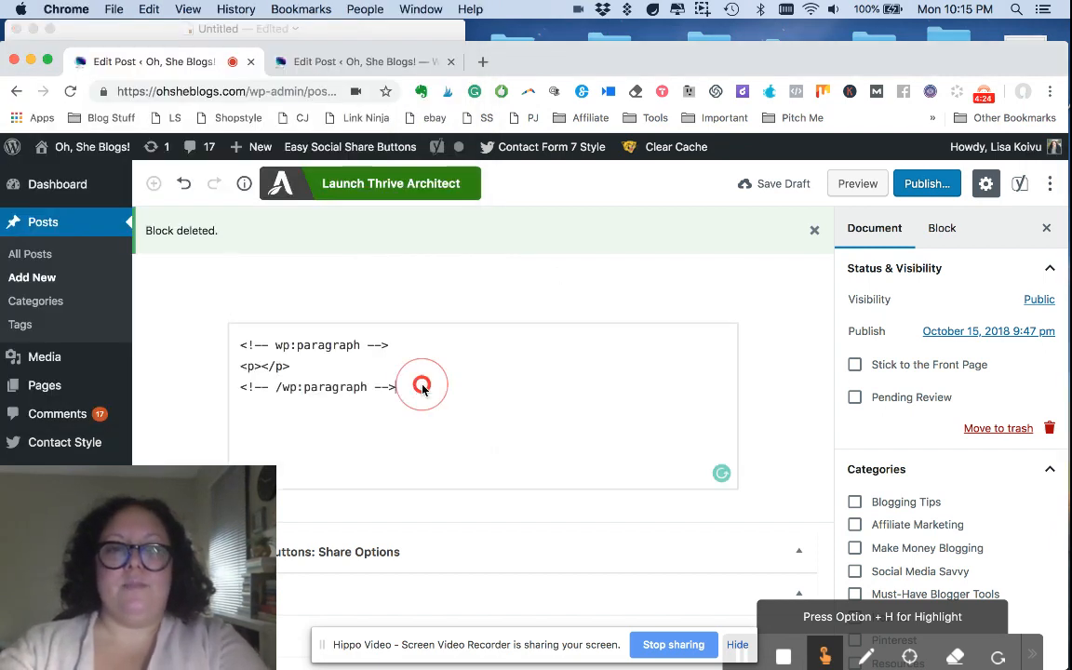
{"action": "key", "text": "super+a"}
{"action": "key", "text": "super+v"}
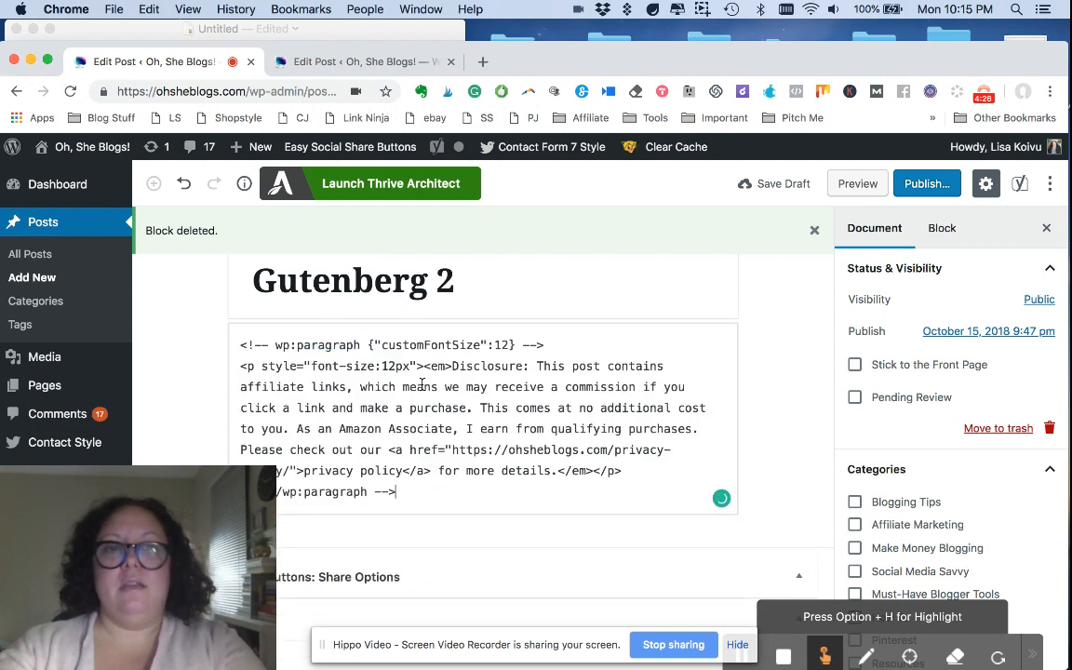
{"action": "left_click", "coordinate": [1050, 183]}
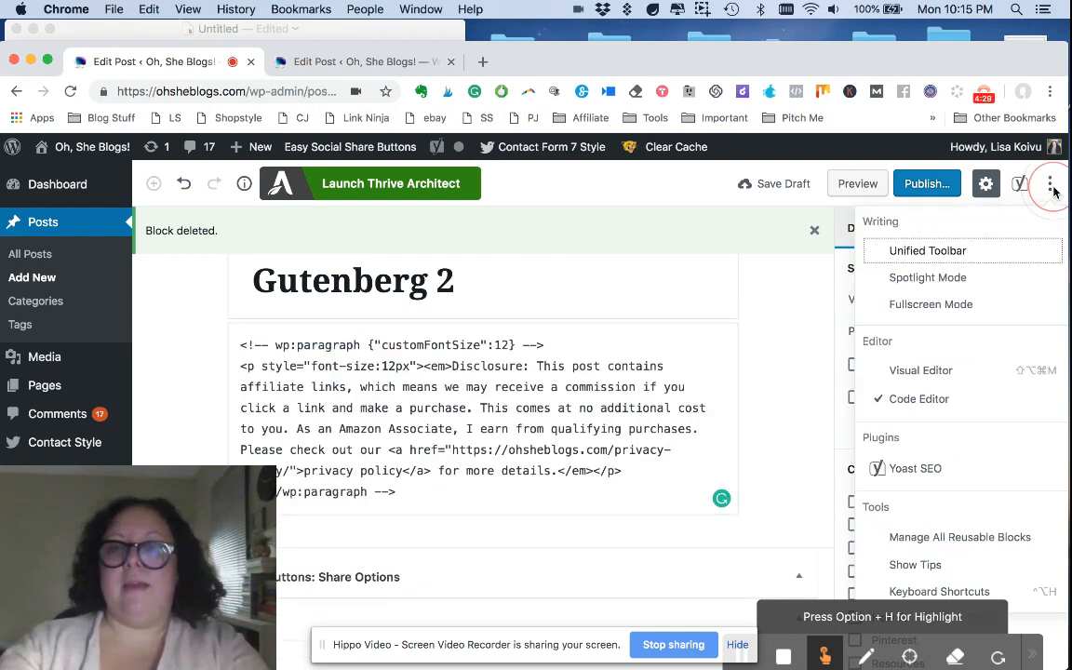
{"action": "left_click", "coordinate": [922, 372]}
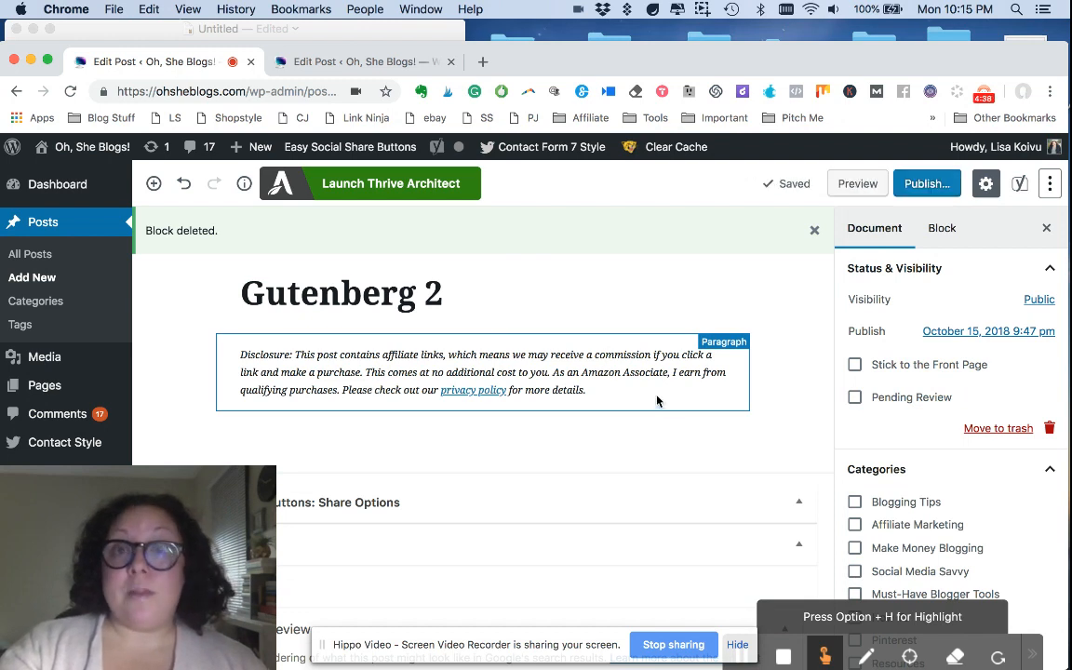
Step: Set the custom text size of the disclosure paragraph to 12
{"action": "left_click", "coordinate": [621, 378]}
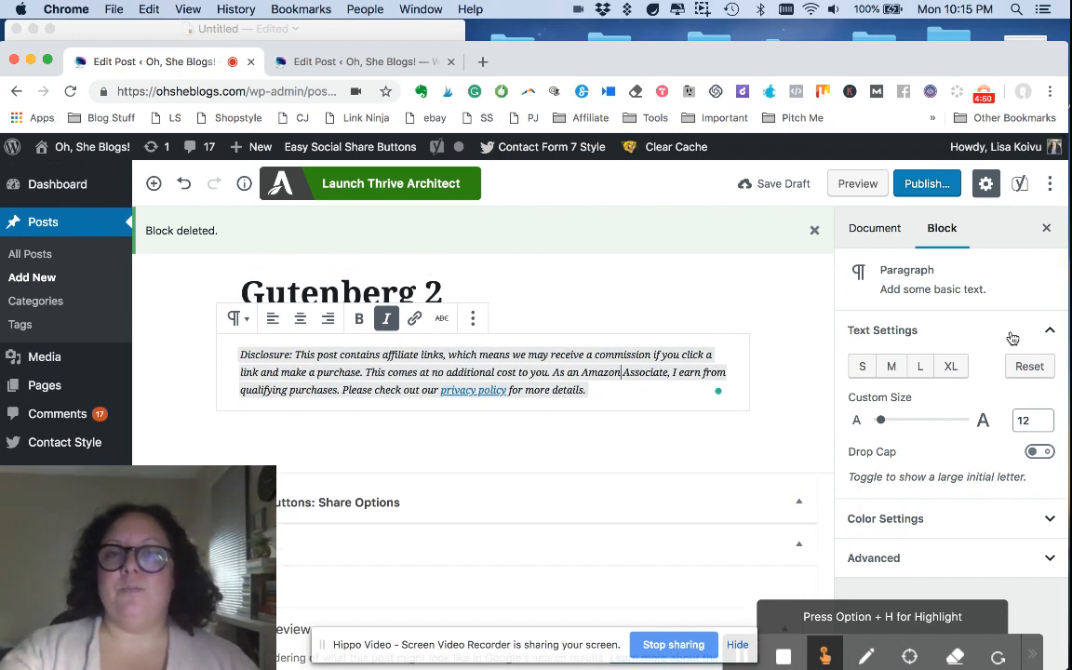
{"action": "mouse_move", "coordinate": [879, 422]}
{"action": "left_mouse_down"}
{"action": "mouse_move", "coordinate": [906, 428]}
{"action": "mouse_move", "coordinate": [881, 425]}
{"action": "left_mouse_up"}
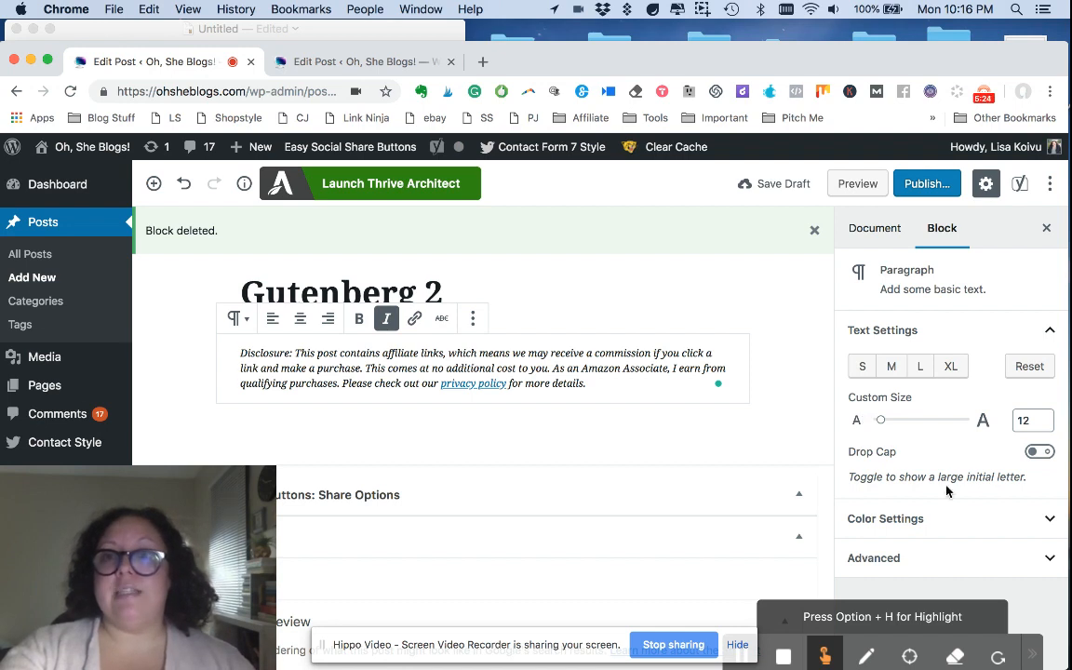
Step: Give the disclosure paragraph a light blue background color in its color settings
{"action": "scroll", "coordinate": [948, 488], "scroll_direction": "down", "scroll_amount": 1}
{"action": "left_click", "coordinate": [982, 531]}
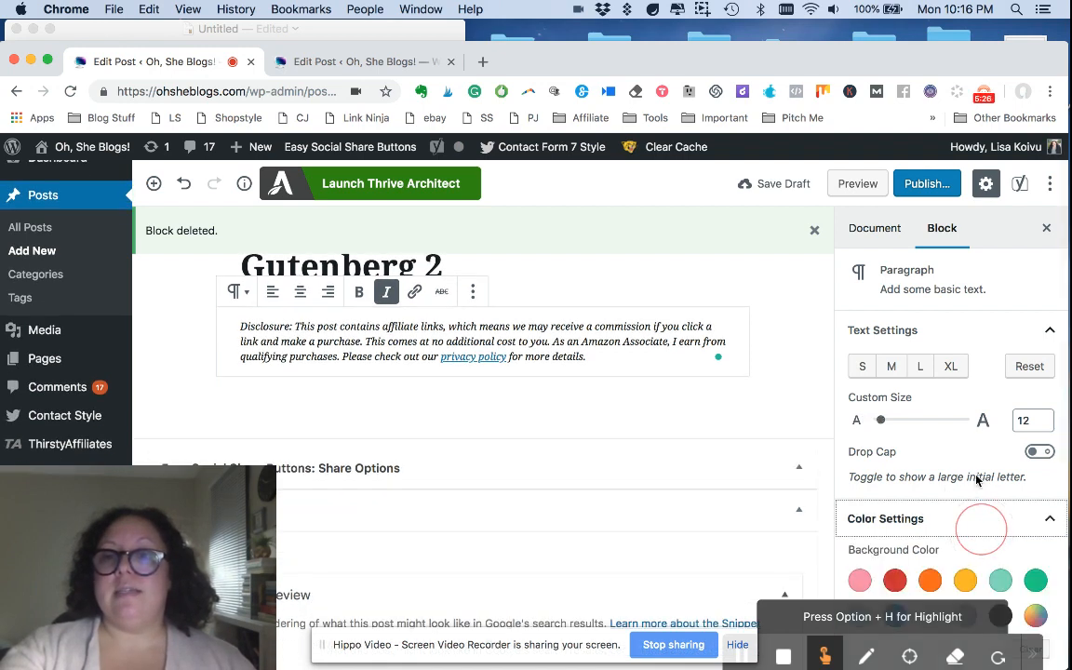
{"action": "scroll", "coordinate": [978, 503], "scroll_direction": "down", "scroll_amount": 4}
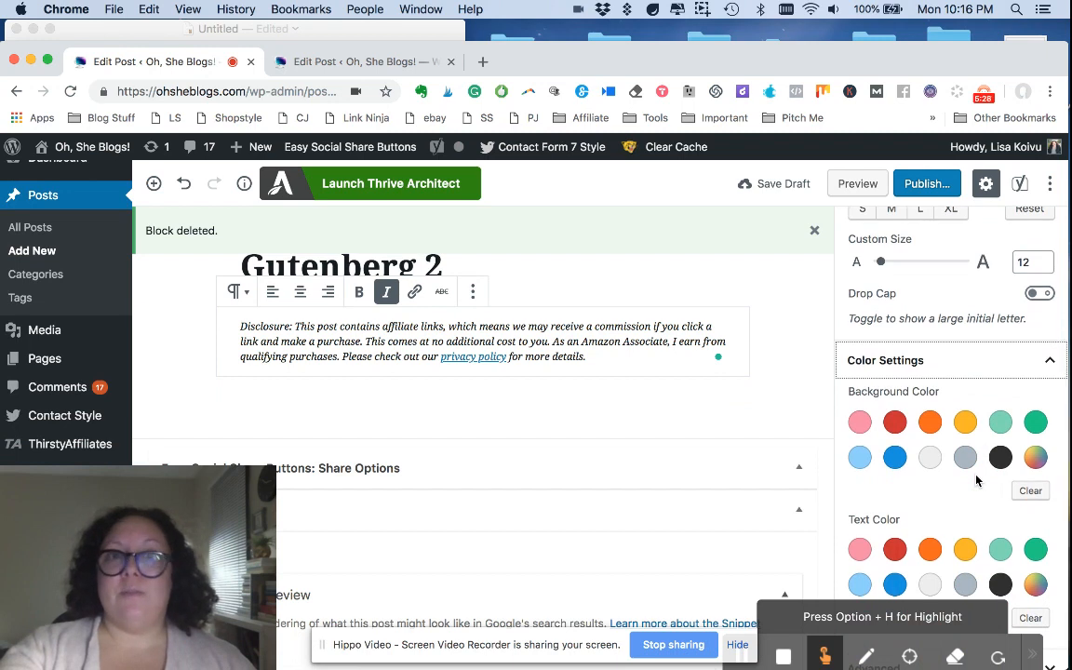
{"action": "left_click", "coordinate": [860, 459]}
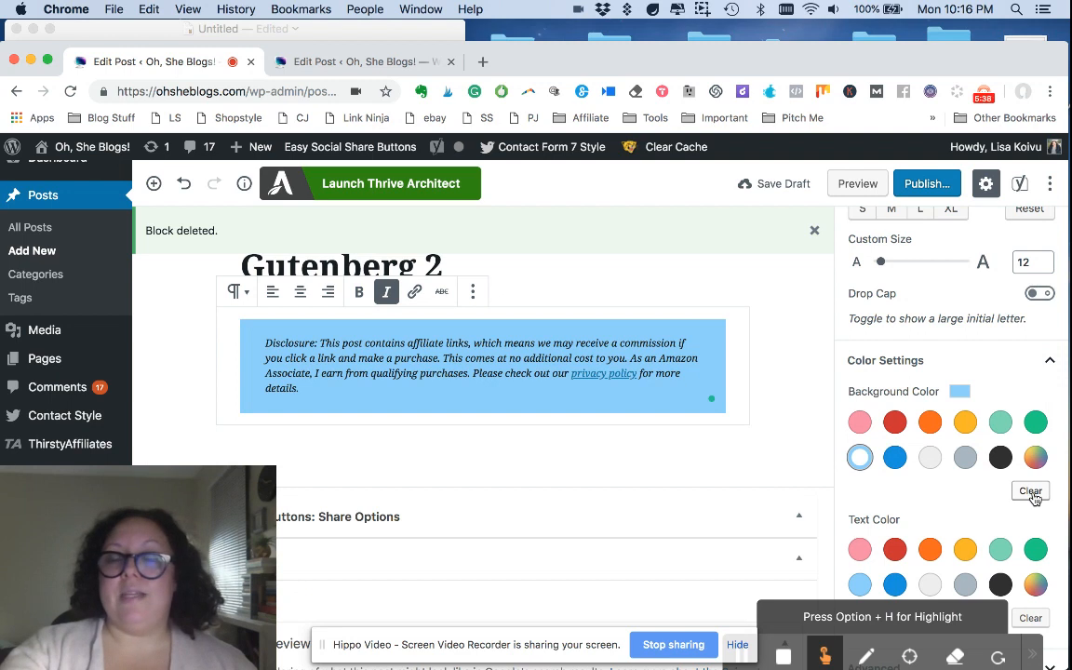
Step: Look at the custom background color picker, close it, and clear the disclosure paragraph's background color
{"action": "left_click", "coordinate": [1035, 457]}
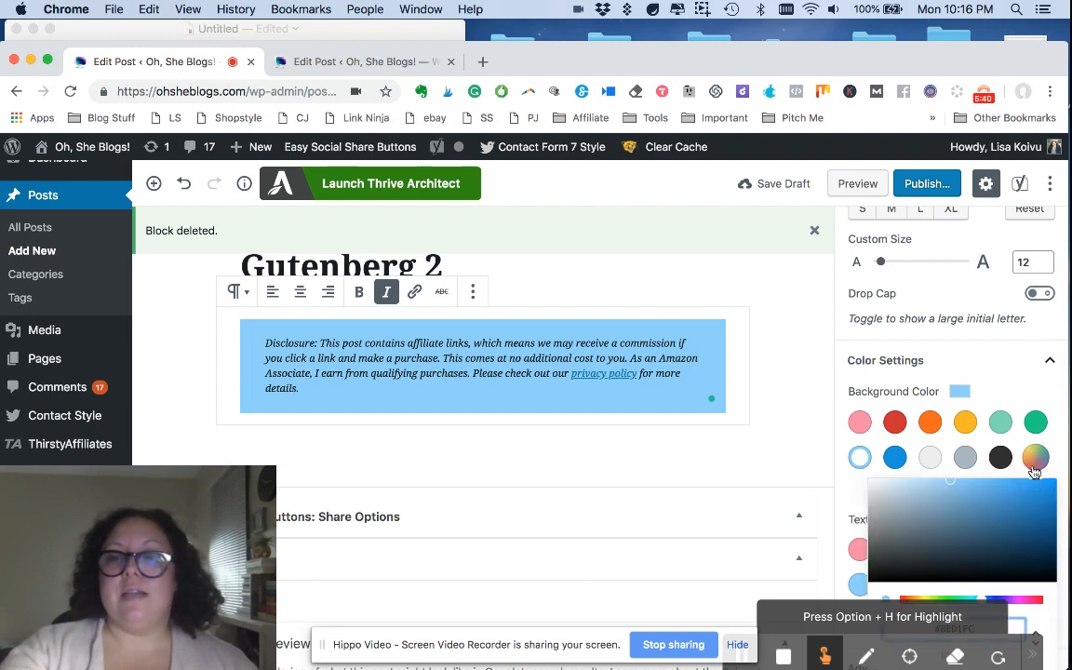
{"action": "scroll", "coordinate": [1031, 479], "scroll_direction": "down", "scroll_amount": 2}
{"action": "left_click", "coordinate": [1009, 386]}
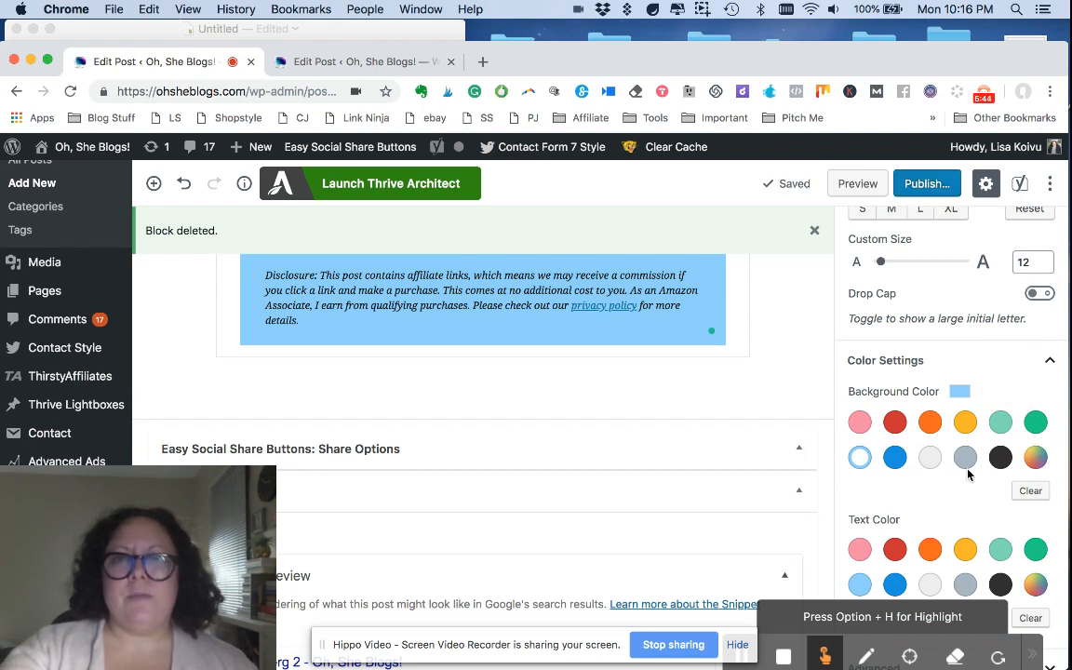
{"action": "left_click", "coordinate": [1032, 494]}
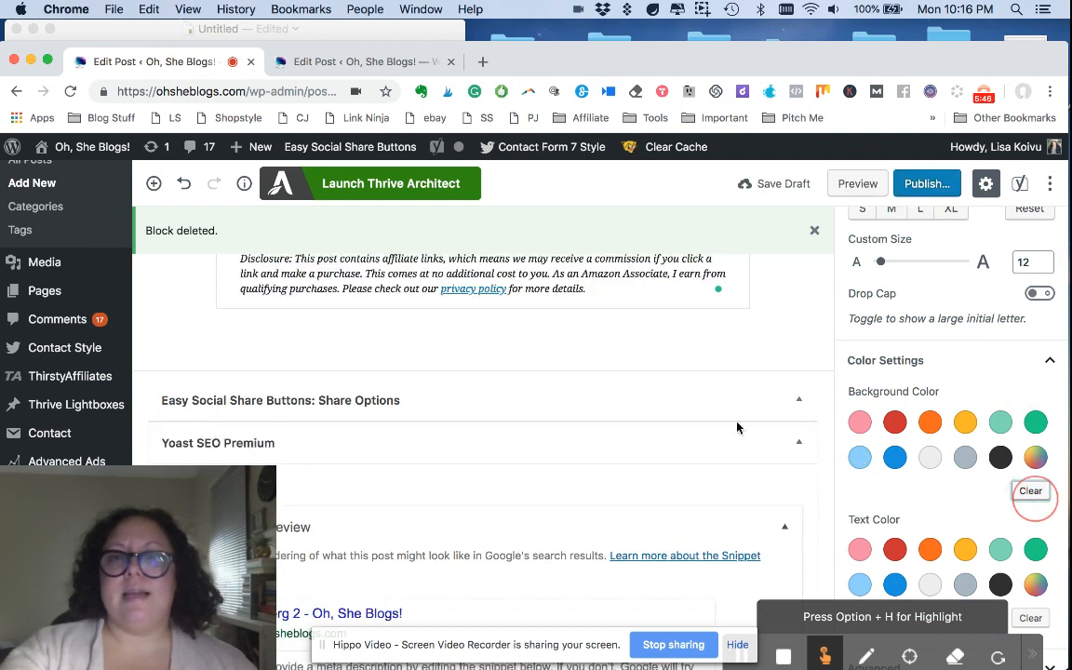
Step: Add the disclosure paragraph to the reusable blocks and save it under the name "affiliate disclosure"
{"action": "scroll", "coordinate": [703, 404], "scroll_direction": "up", "scroll_amount": 2}
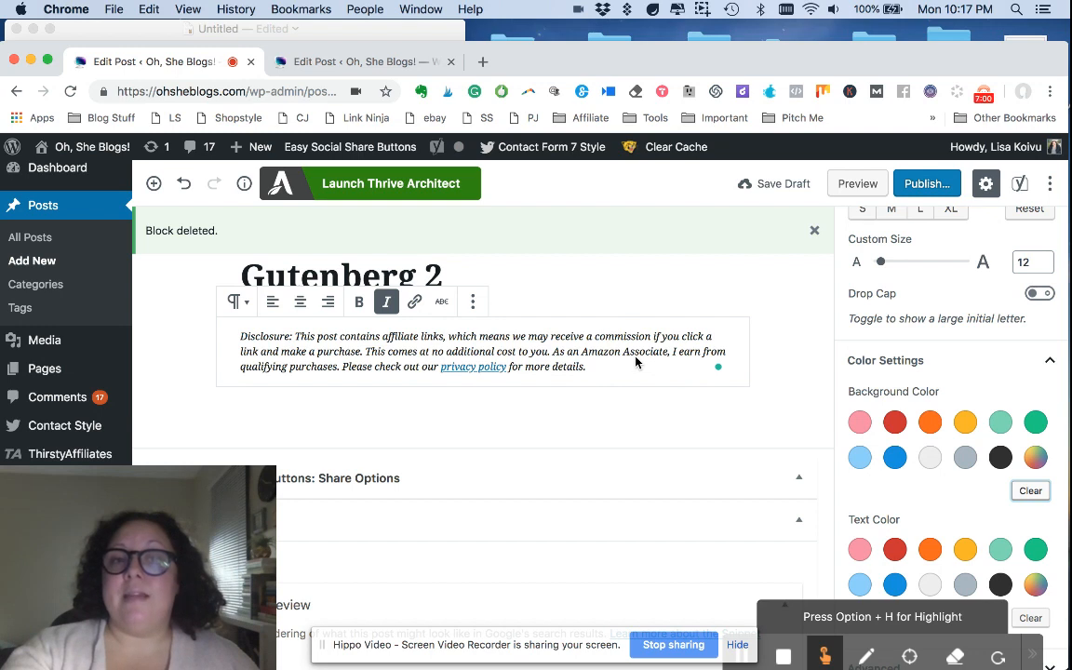
{"action": "left_click", "coordinate": [473, 301]}
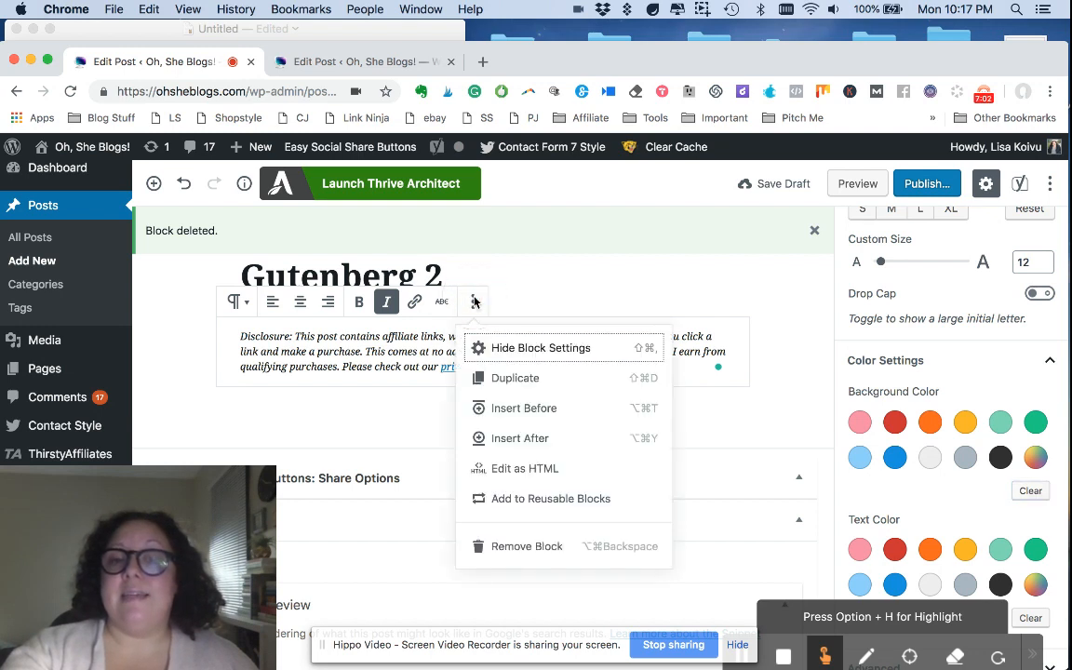
{"action": "left_click", "coordinate": [522, 500]}
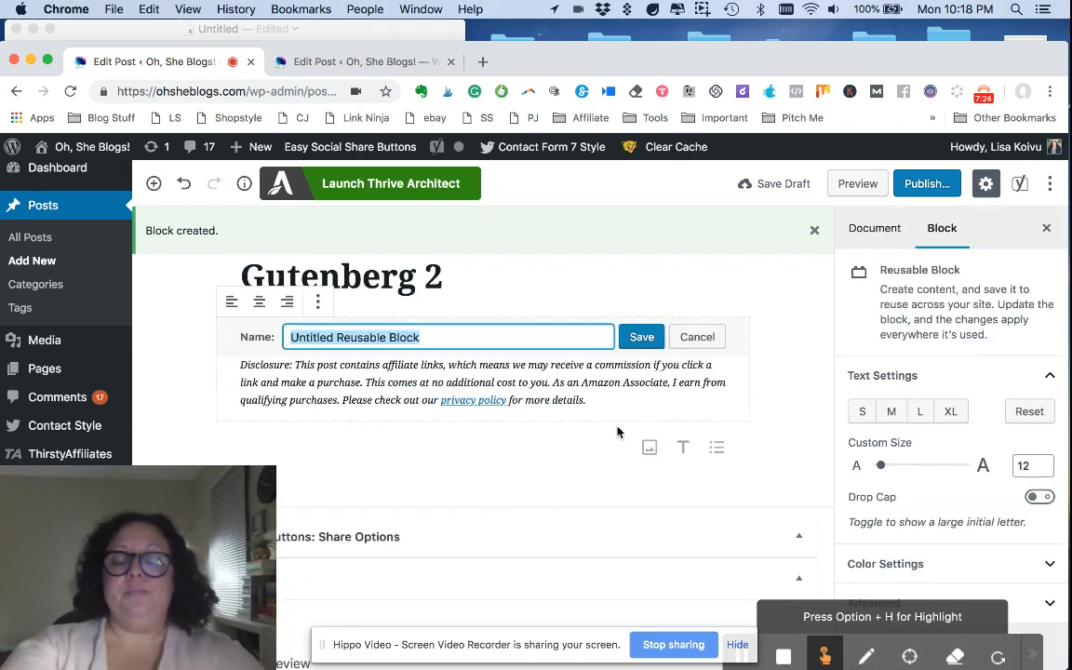
{"action": "type", "text": "affiliate di"}
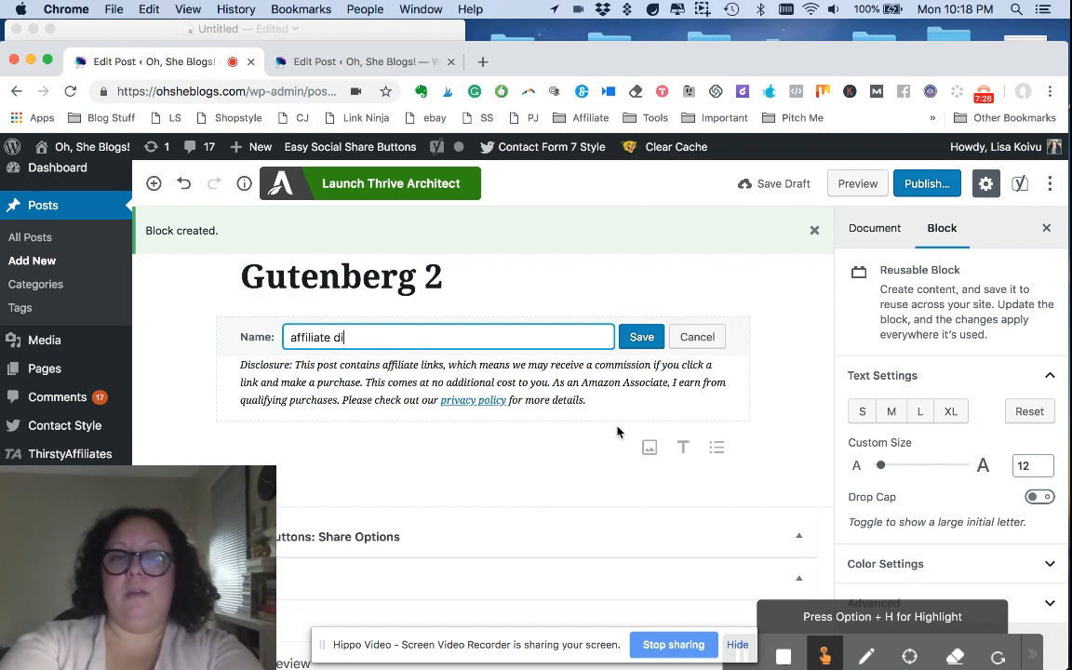
{"action": "type", "text": "sclosure"}
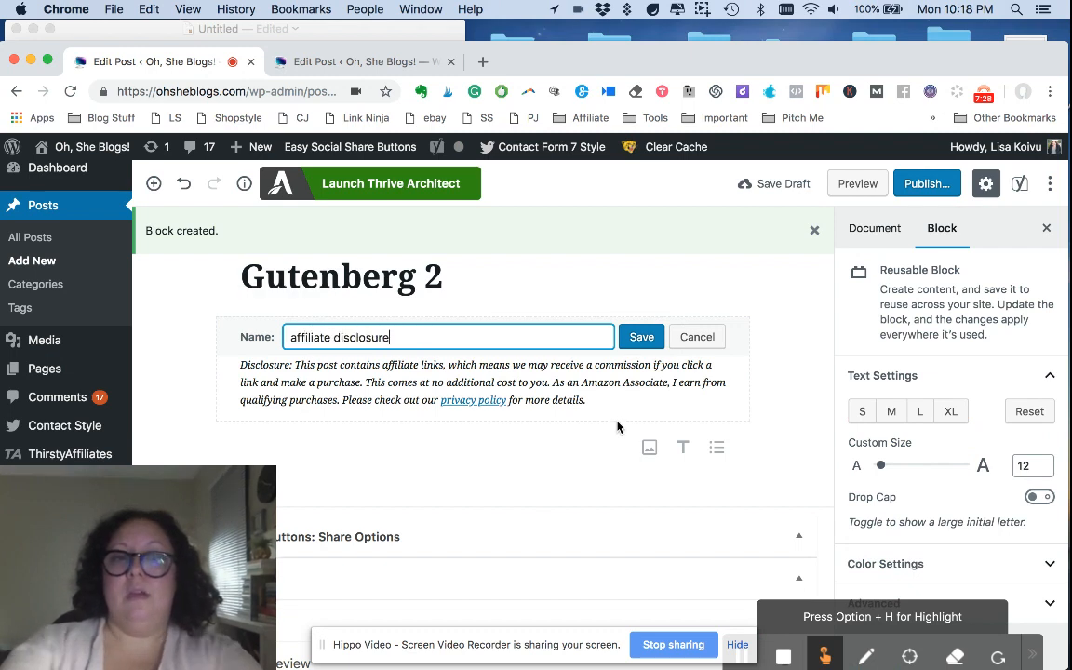
{"action": "left_click", "coordinate": [641, 338]}
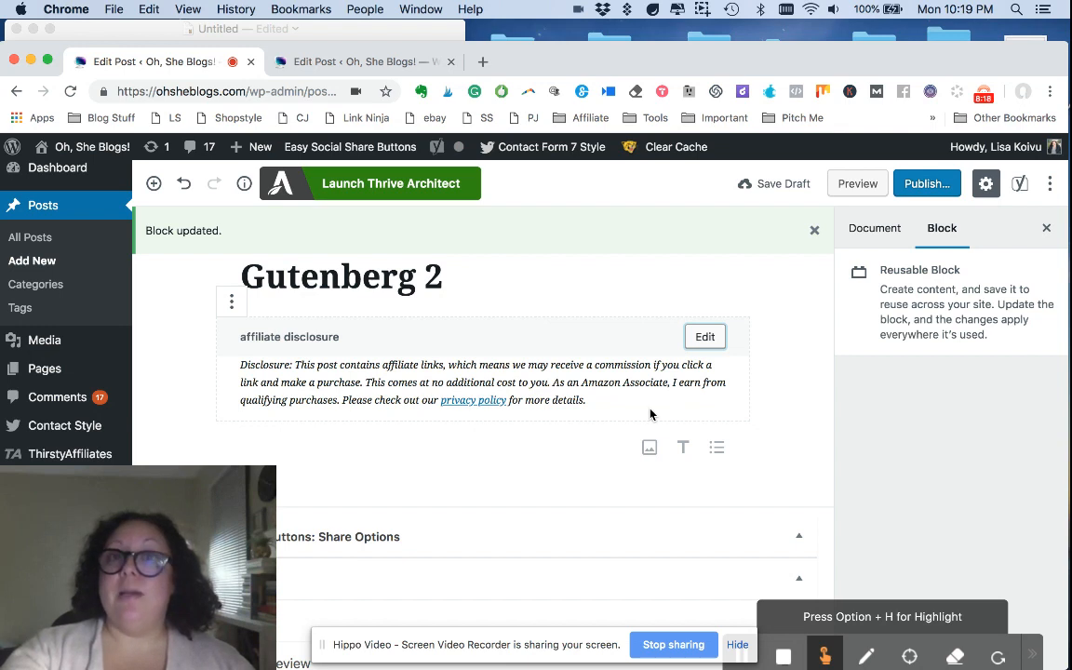
Step: Switch to the "An Introduction to Food Photography" post and insert the reusable block "affiliate disclosure" at its end
{"action": "left_click", "coordinate": [361, 63]}
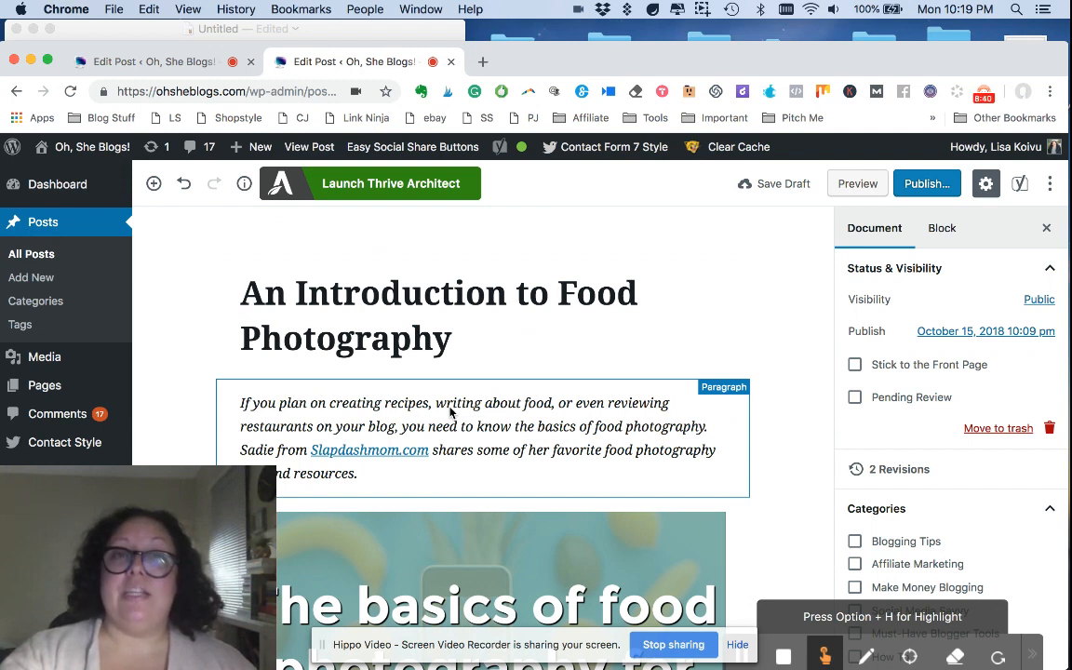
{"action": "left_click", "coordinate": [156, 210]}
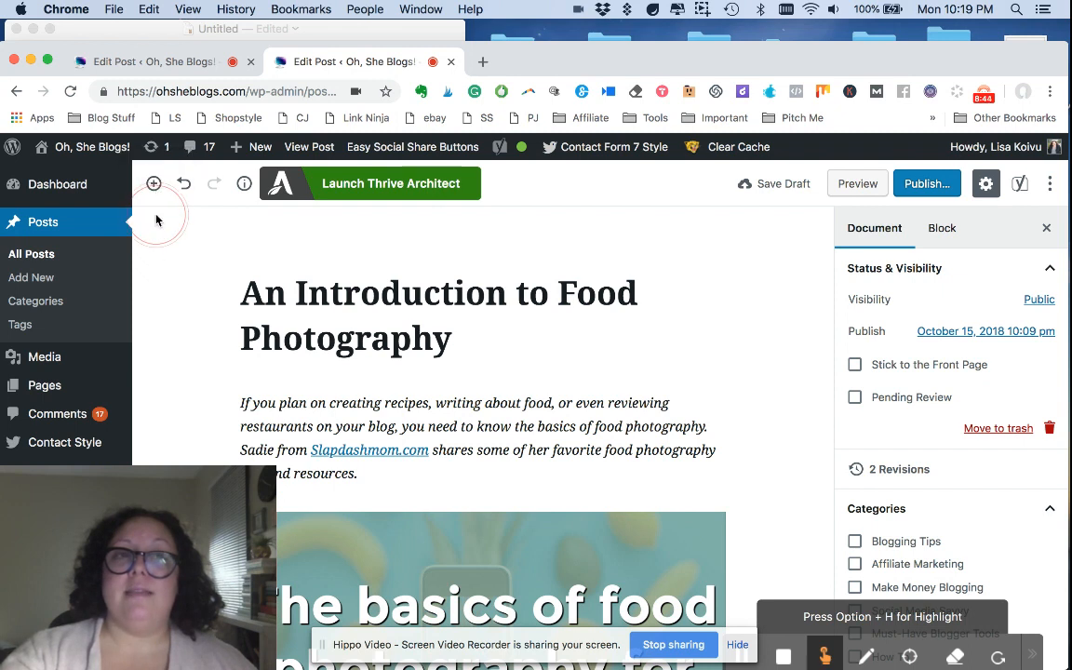
{"action": "left_click", "coordinate": [154, 187]}
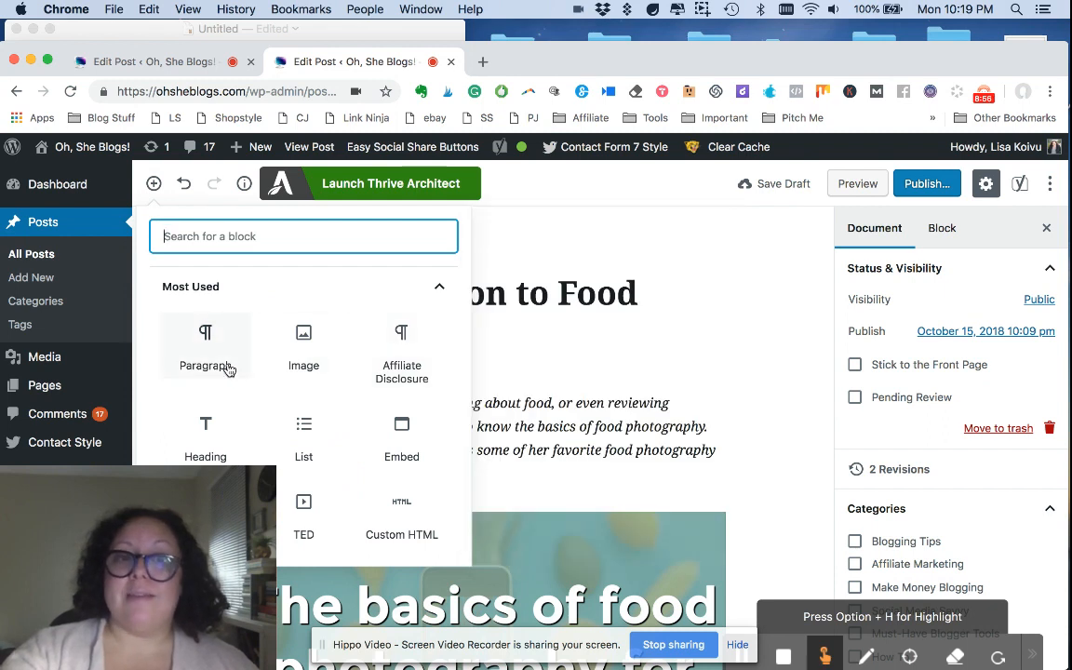
{"action": "scroll", "coordinate": [227, 367], "scroll_direction": "down", "scroll_amount": 3}
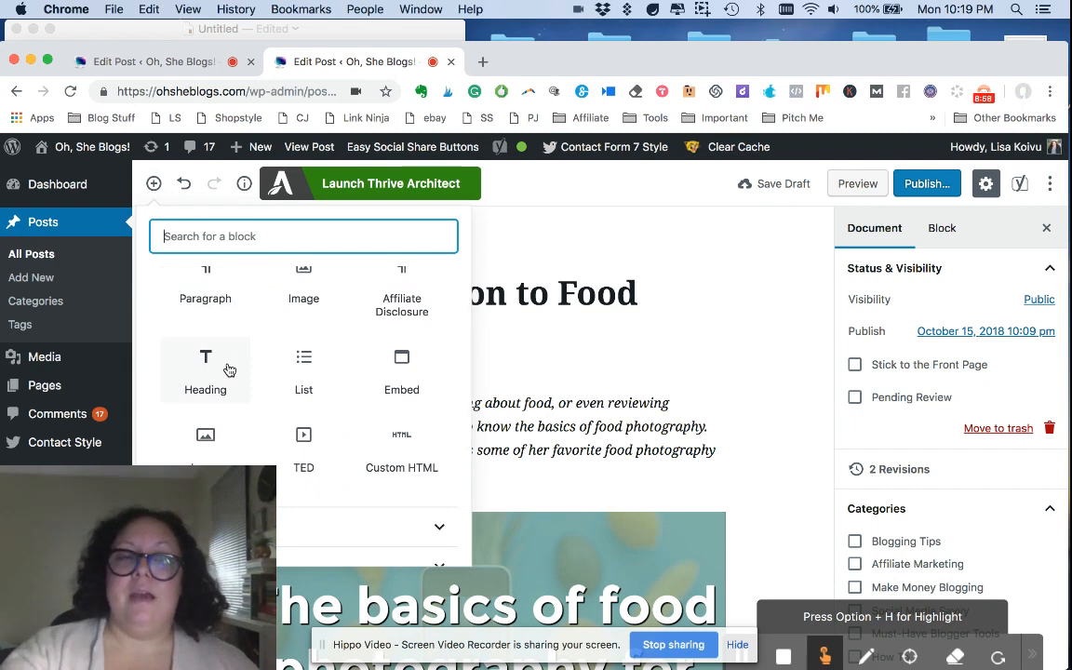
{"action": "scroll", "coordinate": [228, 370], "scroll_direction": "up", "scroll_amount": 3}
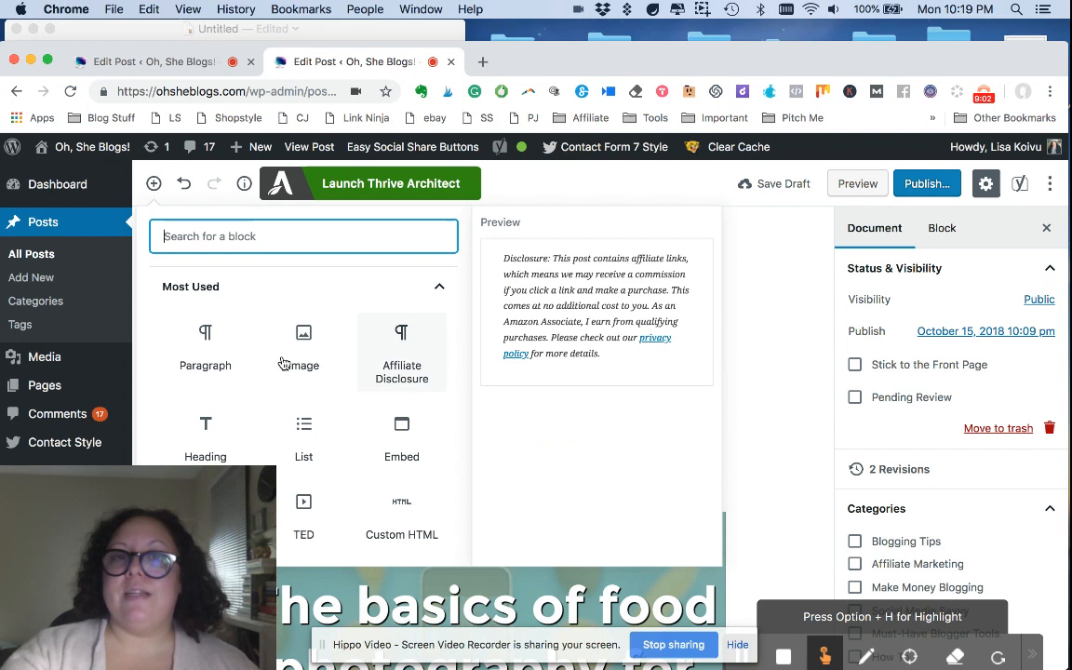
{"action": "scroll", "coordinate": [240, 360], "scroll_direction": "down", "scroll_amount": 10}
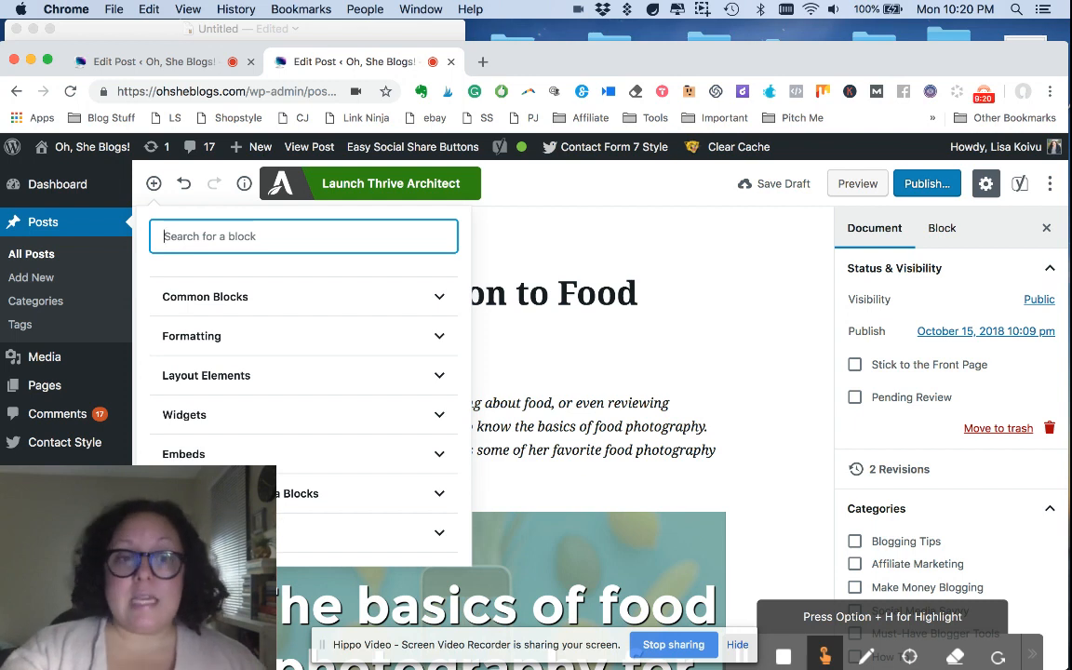
{"action": "left_click", "coordinate": [321, 532]}
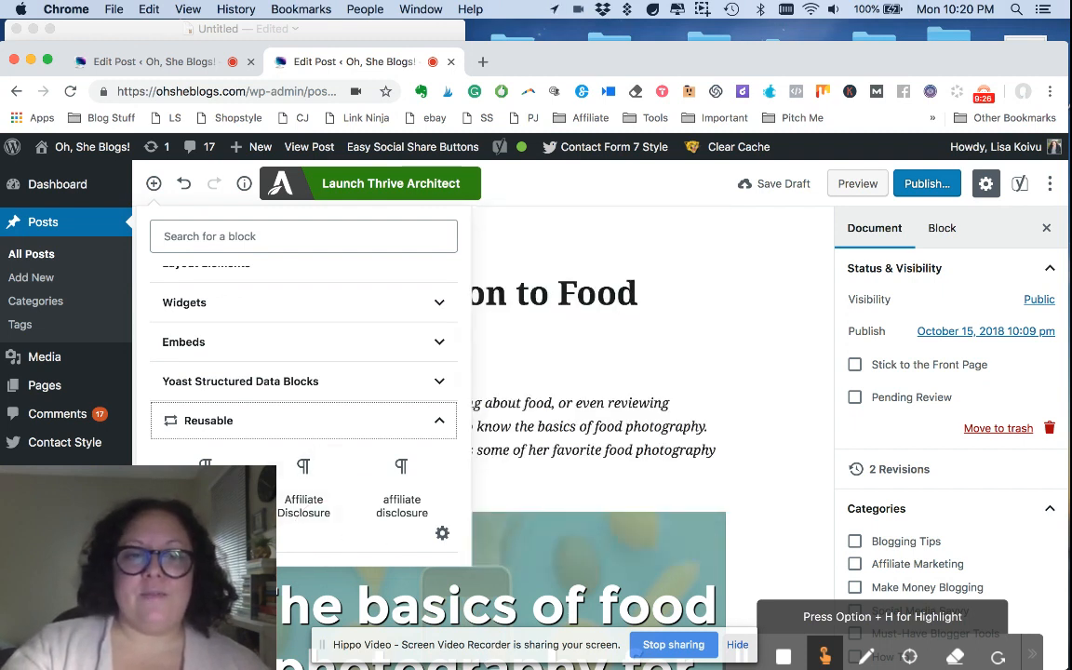
{"action": "mouse_move", "coordinate": [398, 518]}
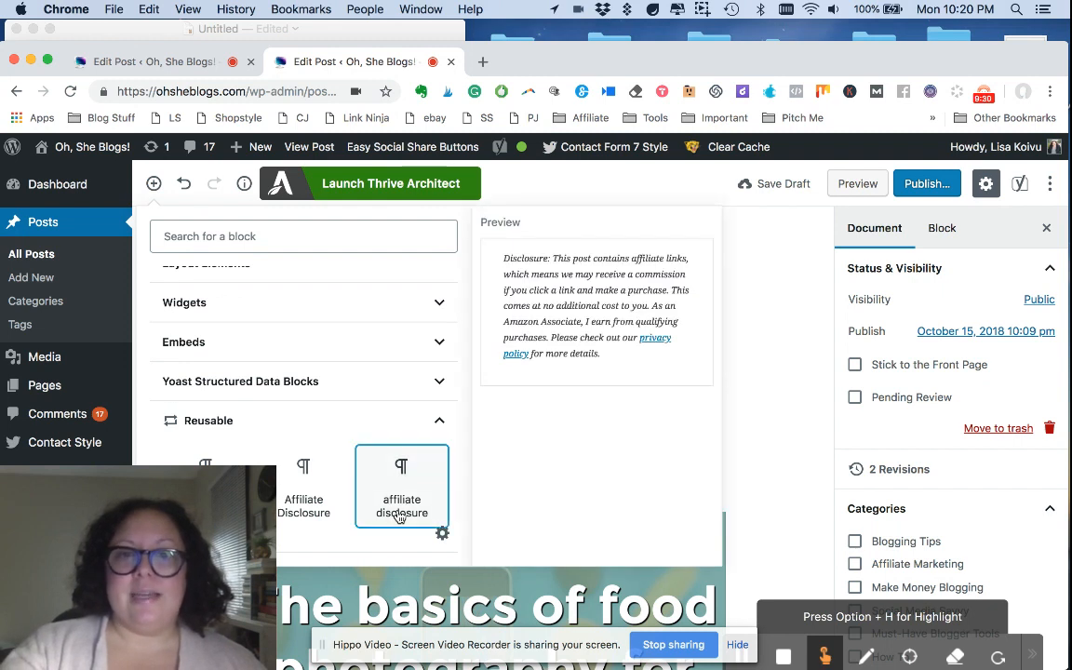
{"action": "left_click", "coordinate": [399, 510]}
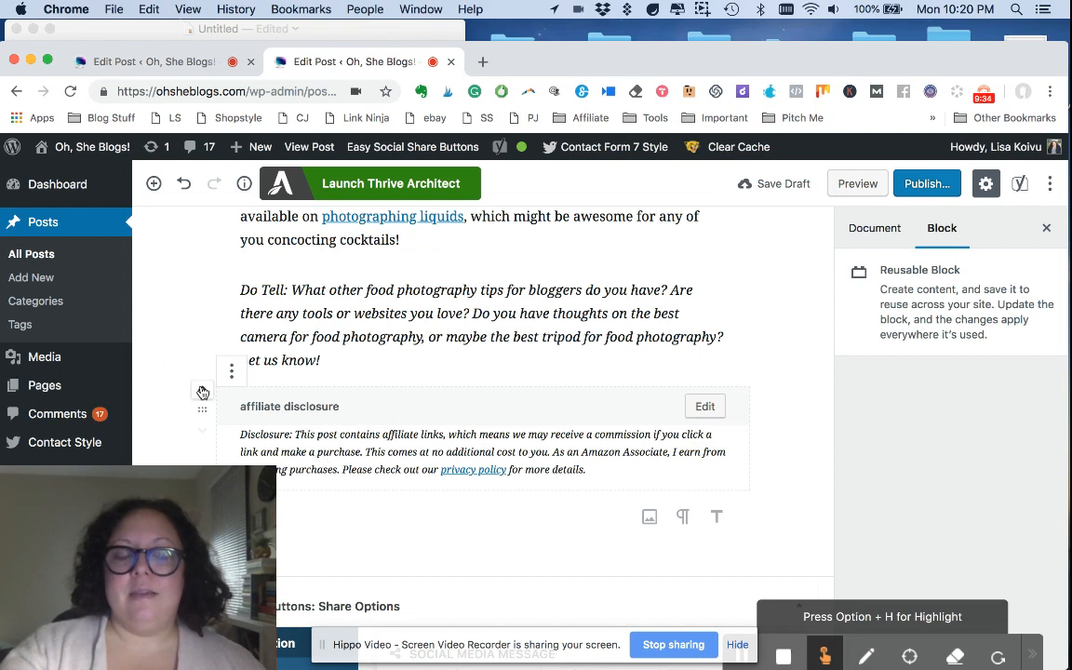
Step: Try moving the affiliate disclosure block above the "Do Tell" paragraph and back to the end of the post
{"action": "left_click", "coordinate": [202, 391]}
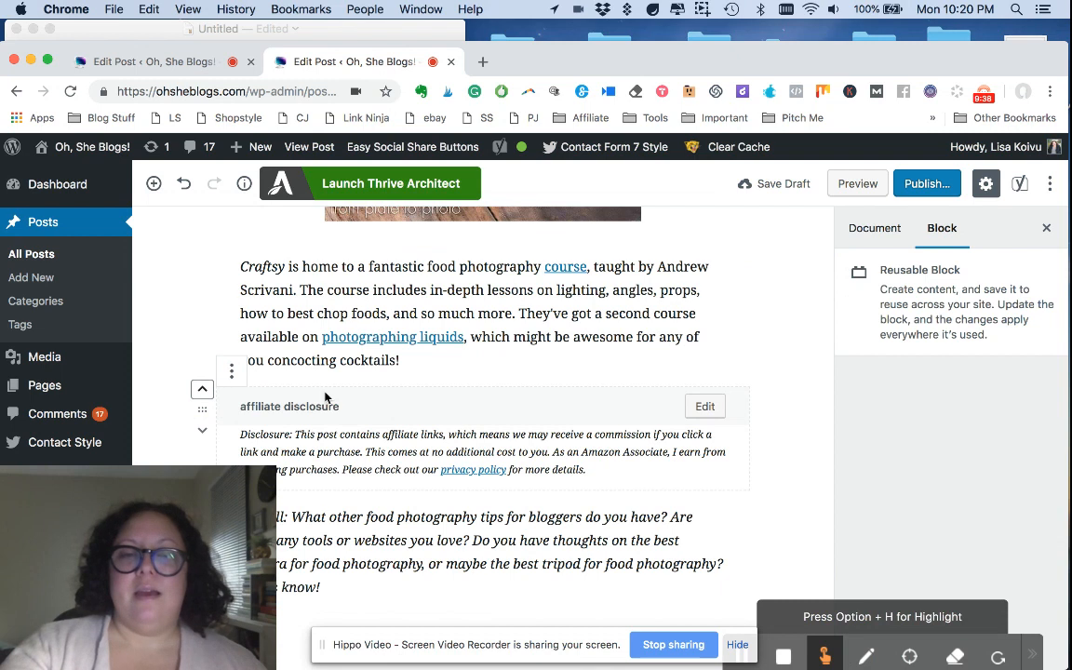
{"action": "left_click", "coordinate": [202, 432]}
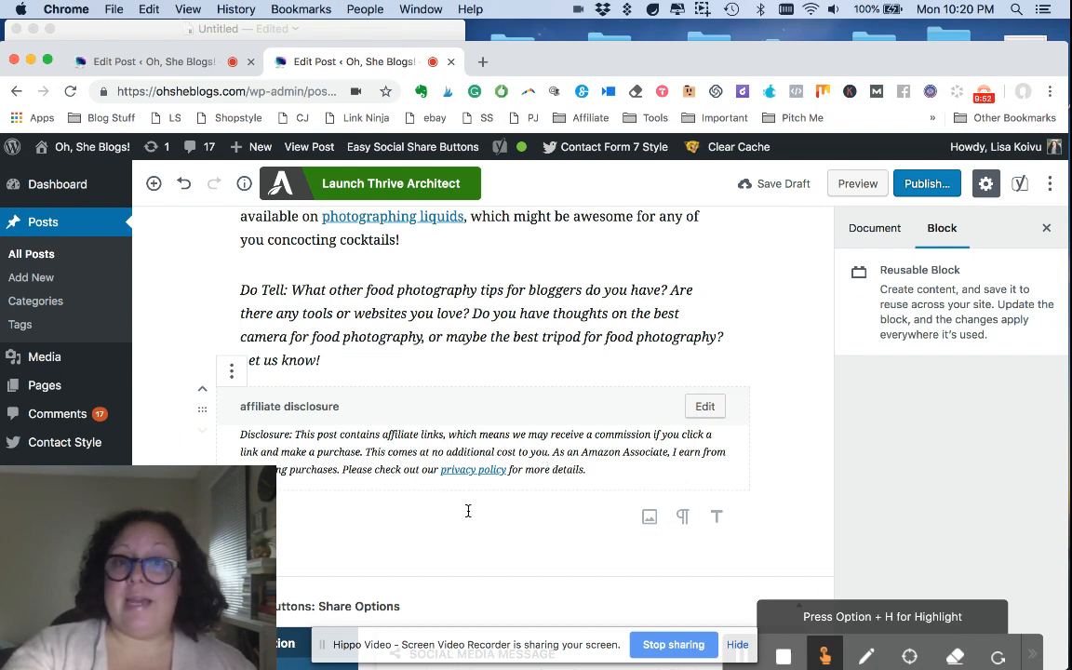
{"action": "left_click", "coordinate": [202, 397]}
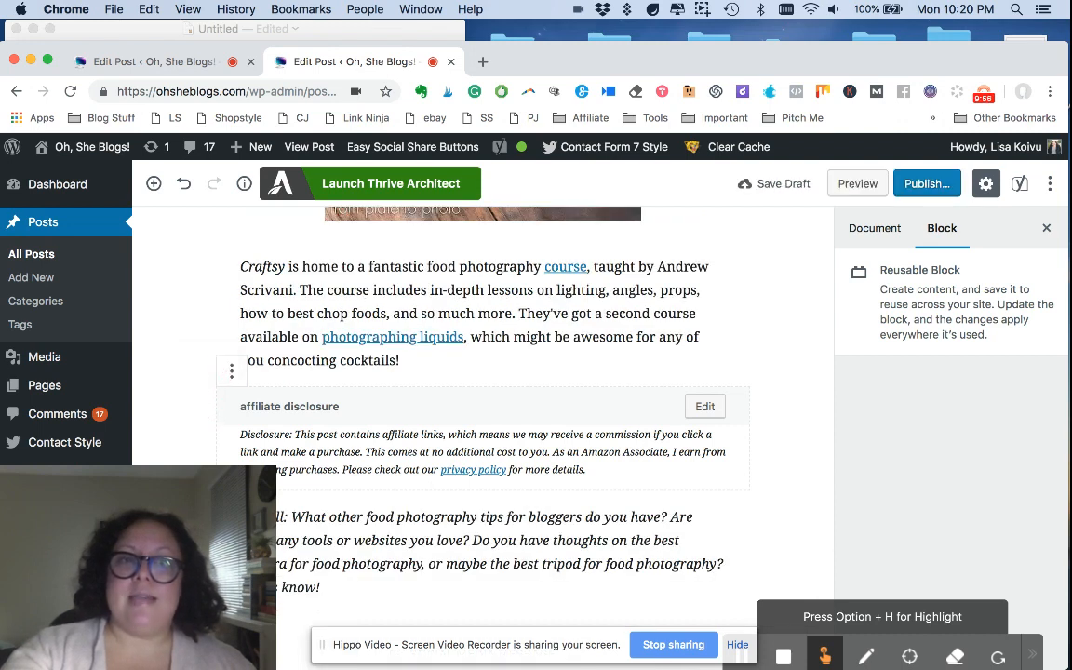
{"action": "left_click", "coordinate": [202, 431]}
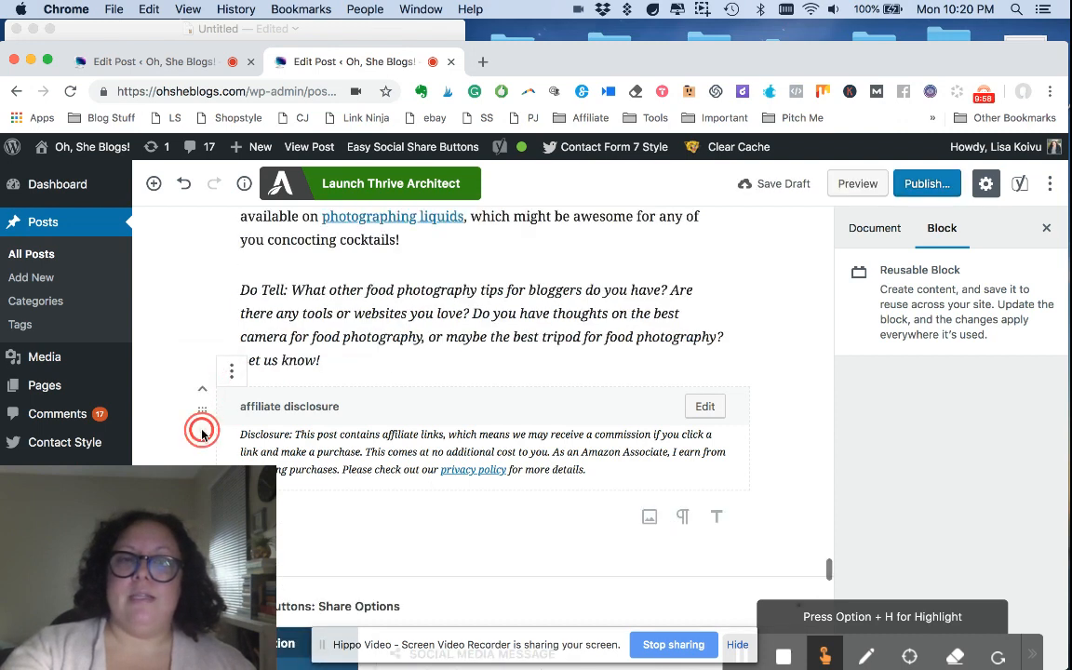
{"action": "left_click_drag", "start_coordinate": [198, 289], "coordinate": [203, 351]}
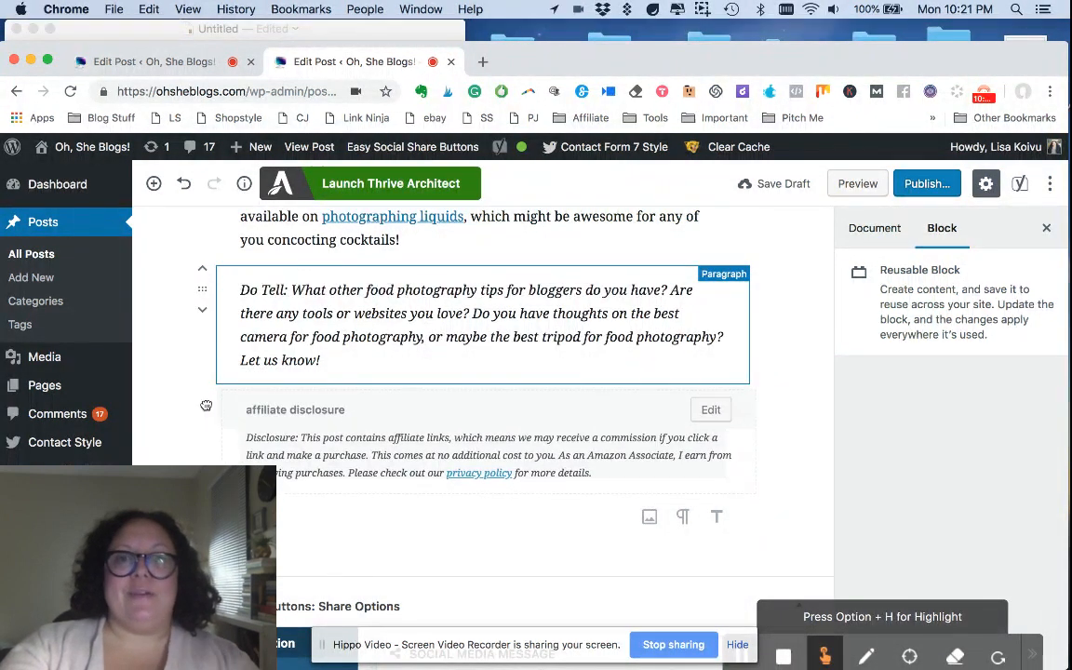
{"action": "left_click_drag", "start_coordinate": [205, 406], "coordinate": [207, 407]}
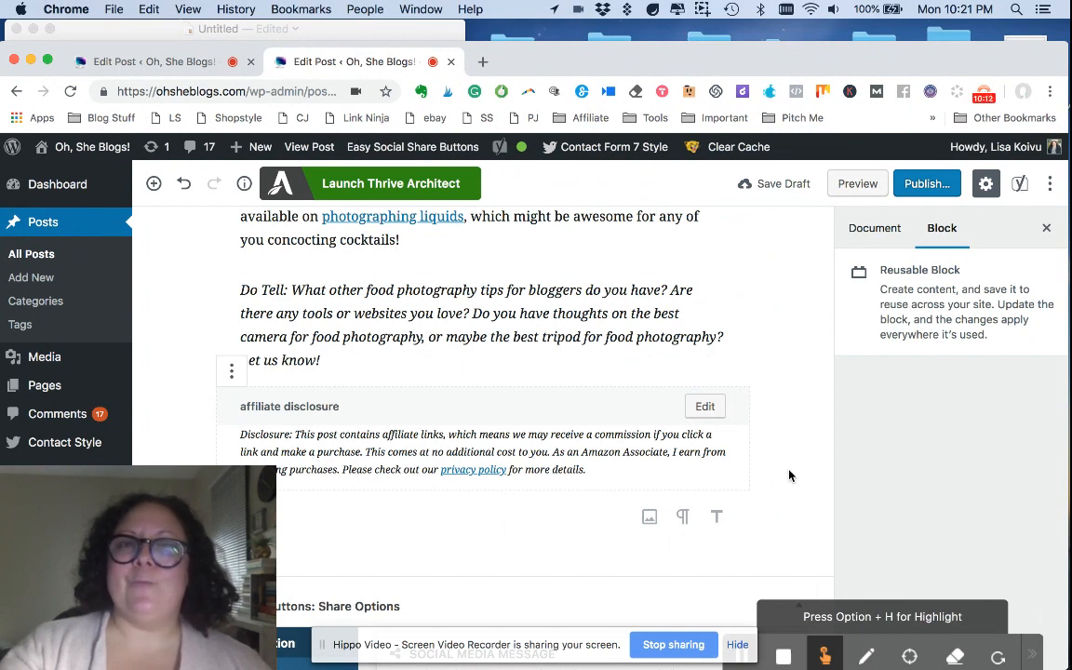
Step: Preview the food photography post and examine how the affiliate disclosure is displayed beneath the closing "Do Tell" paragraph
{"action": "left_click", "coordinate": [783, 183]}
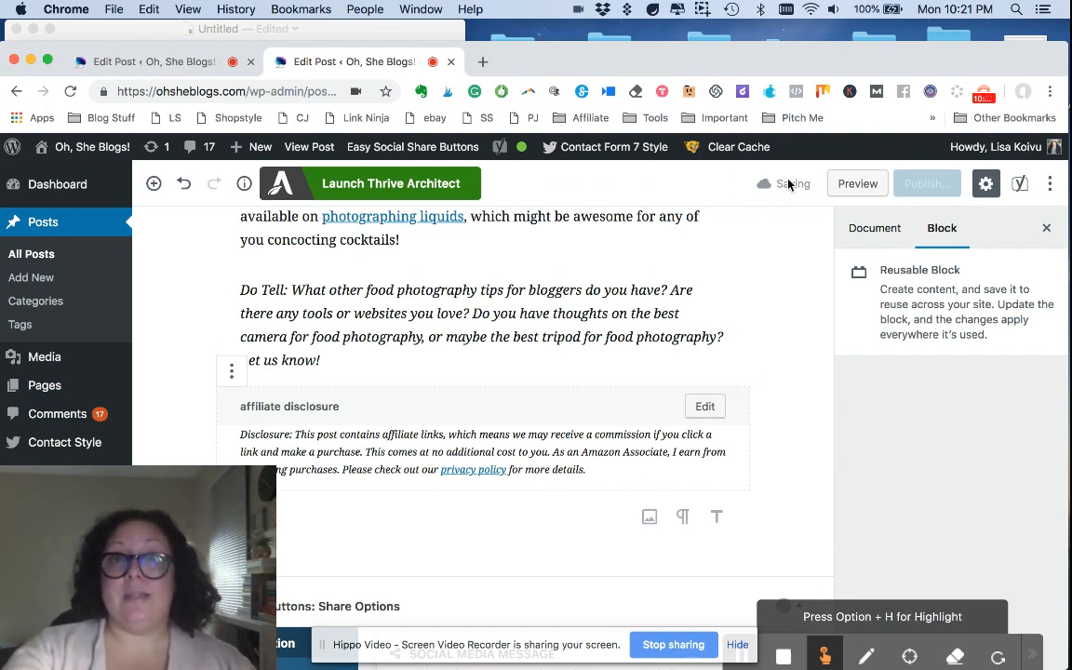
{"action": "left_click", "coordinate": [873, 183]}
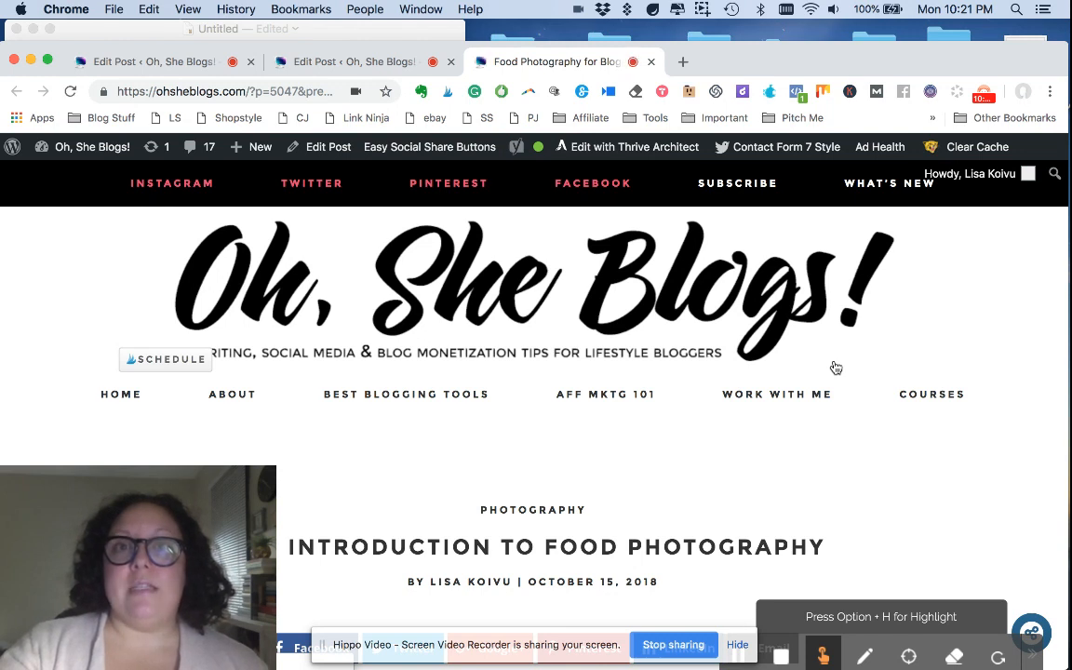
{"action": "scroll", "coordinate": [835, 367], "scroll_direction": "down", "scroll_amount": 10}
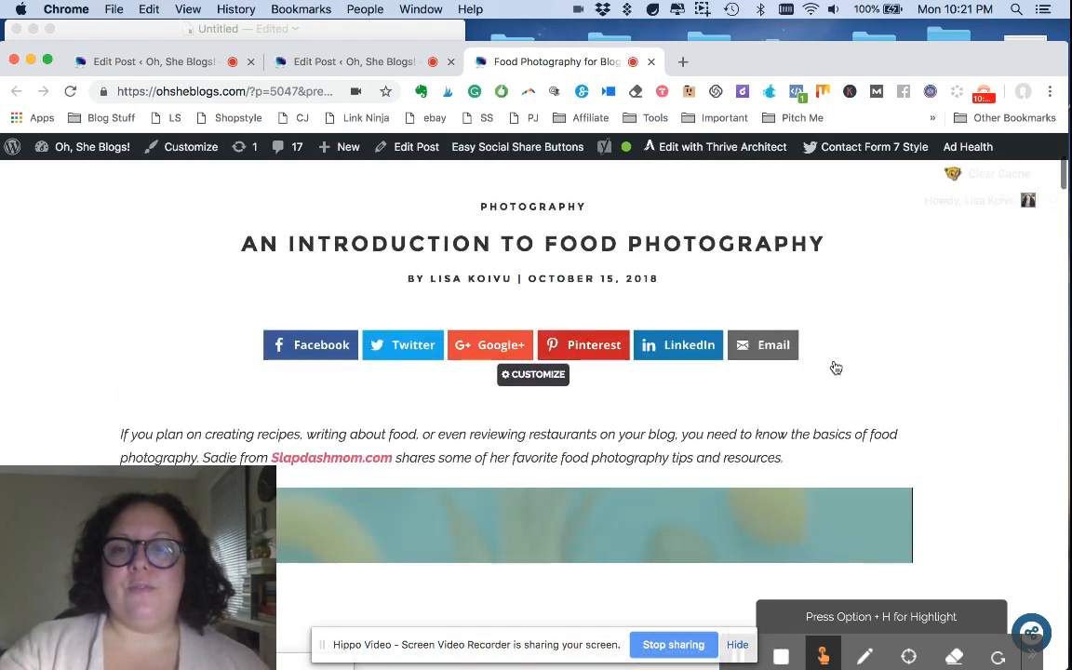
{"action": "scroll", "coordinate": [835, 367], "scroll_direction": "down", "scroll_amount": 15}
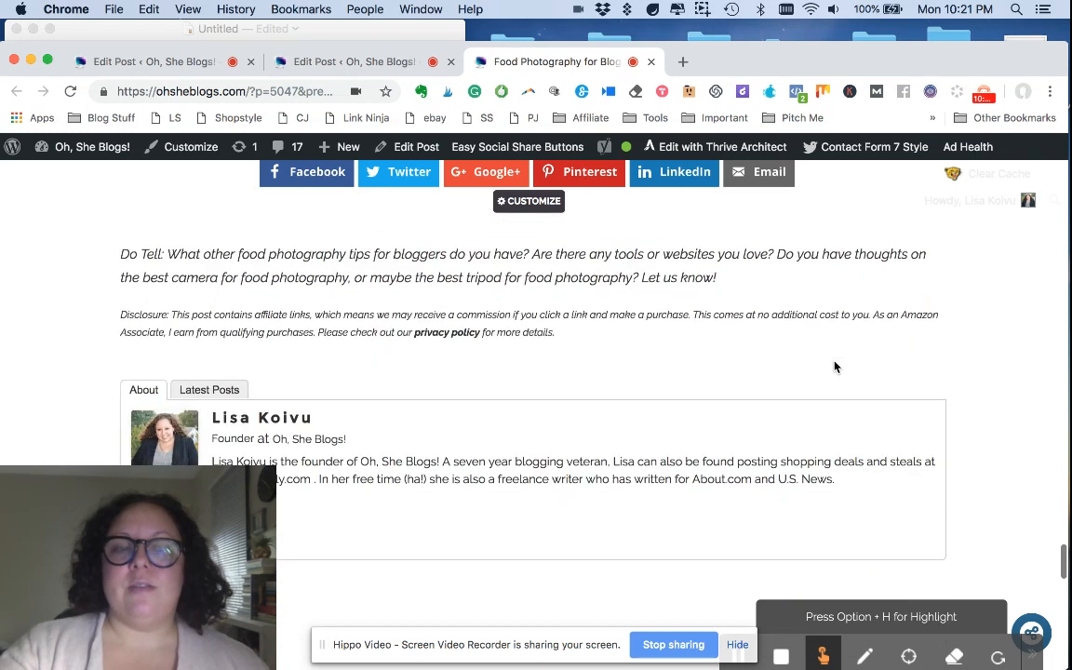
{"action": "left_click_drag", "start_coordinate": [584, 323], "coordinate": [347, 285]}
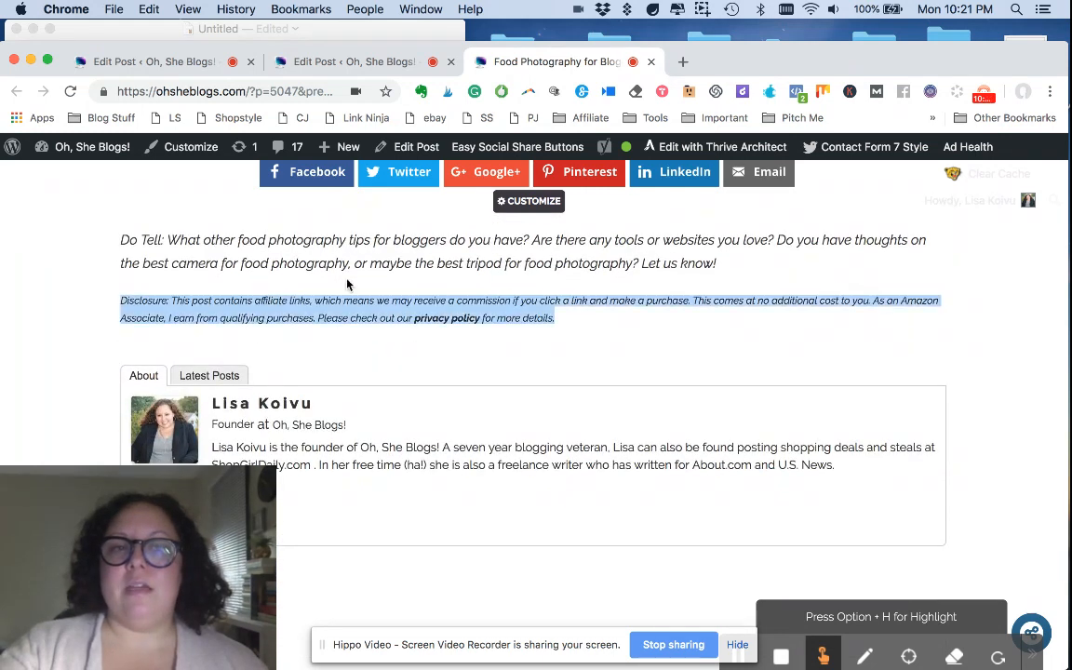
{"action": "left_click", "coordinate": [606, 305]}
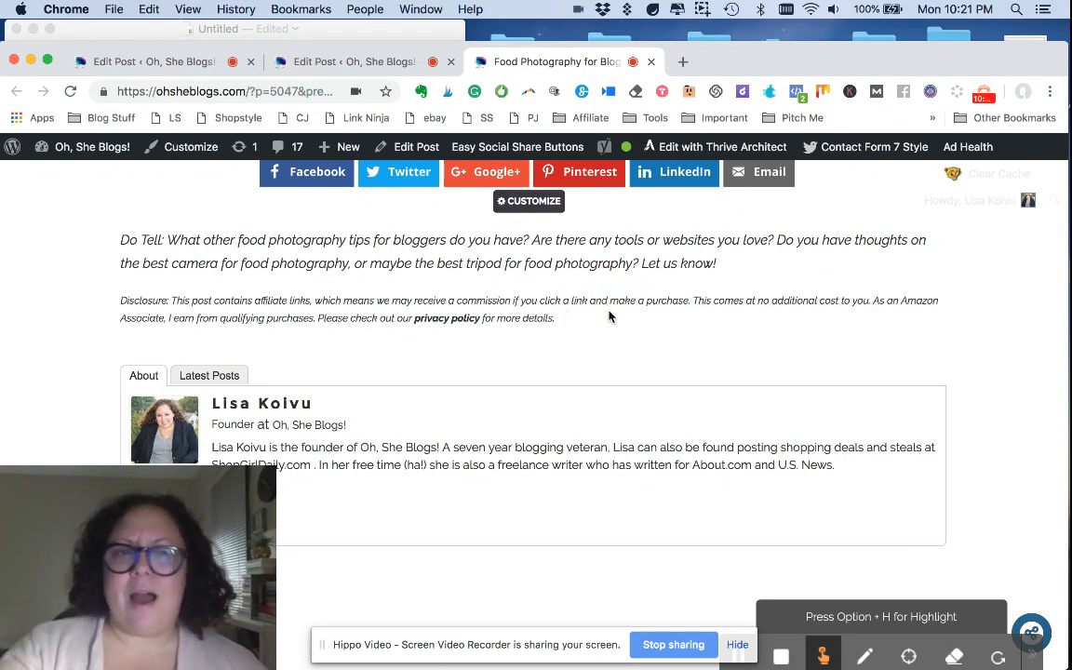
{"action": "scroll", "coordinate": [609, 315], "scroll_direction": "down", "scroll_amount": 1}
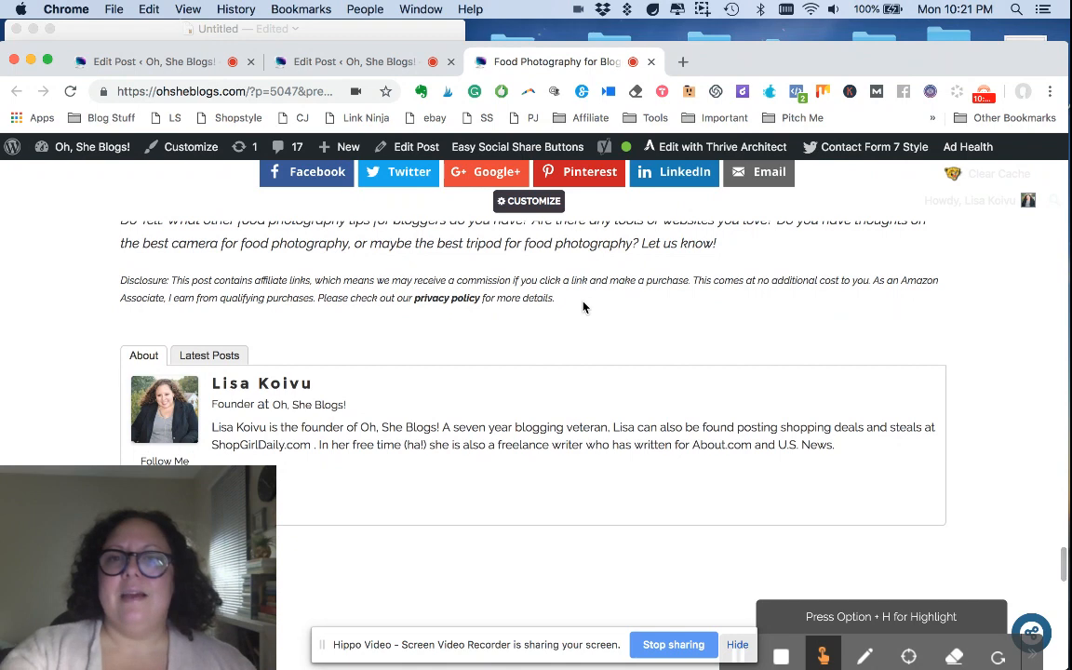
{"action": "left_click_drag", "start_coordinate": [569, 302], "coordinate": [118, 280]}
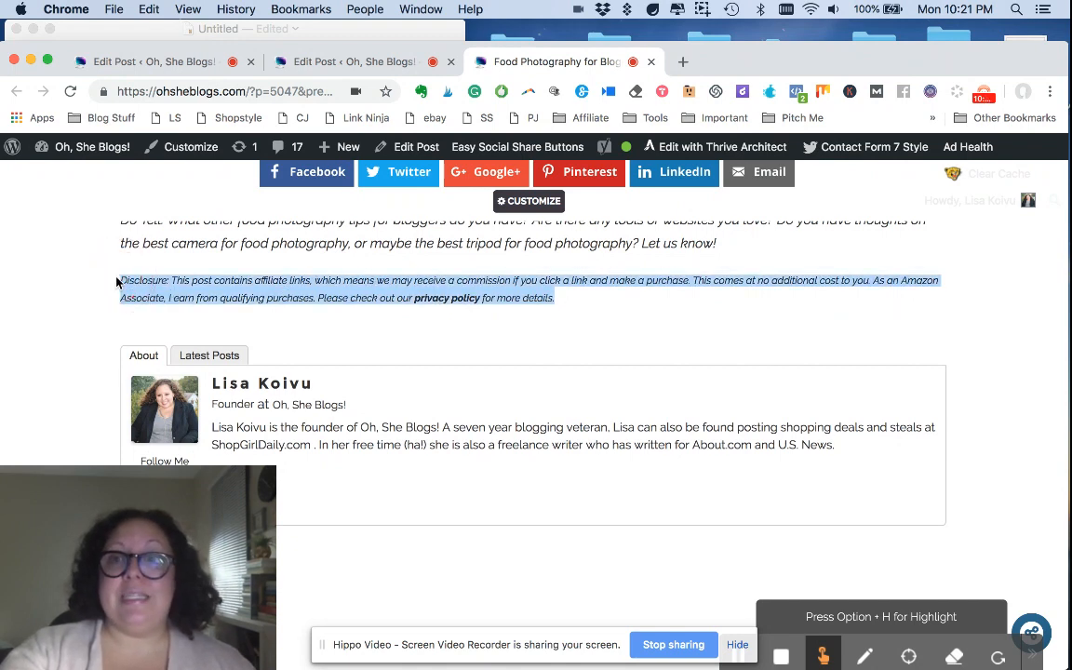